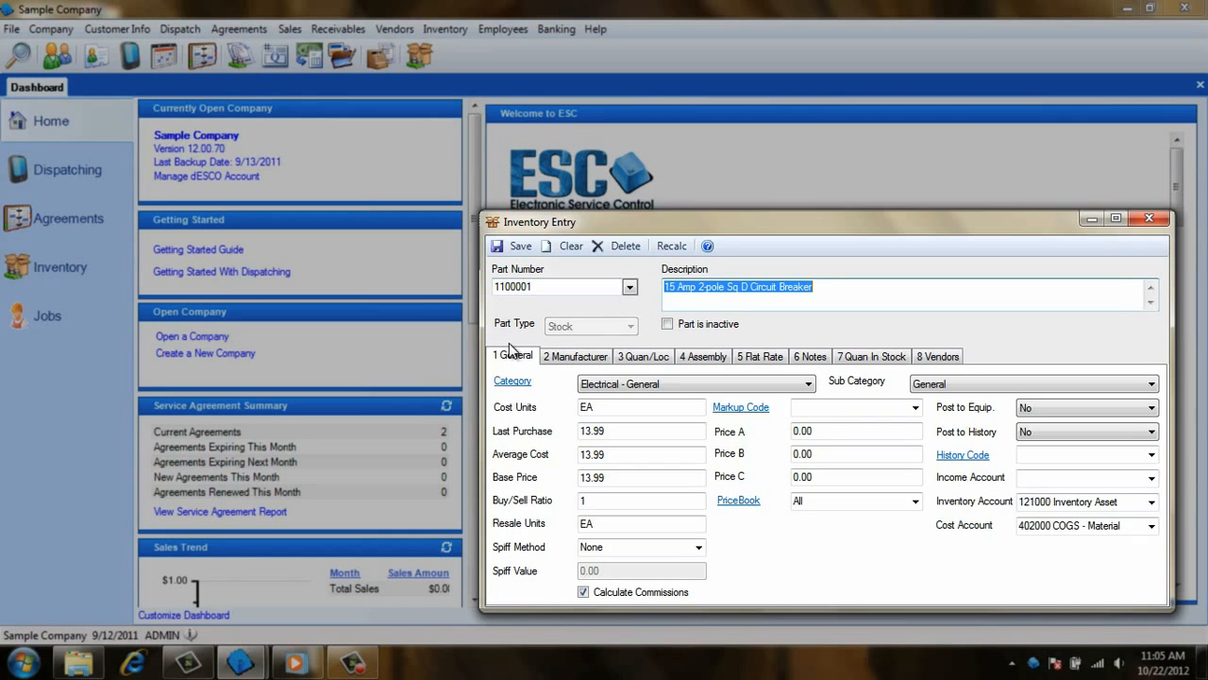
Examine the circuit breaker's Last Purchase, Average Cost and Base Price values on its General details.
{"action": "left_click", "coordinate": [616, 435]}
{"action": "left_click", "coordinate": [616, 457]}
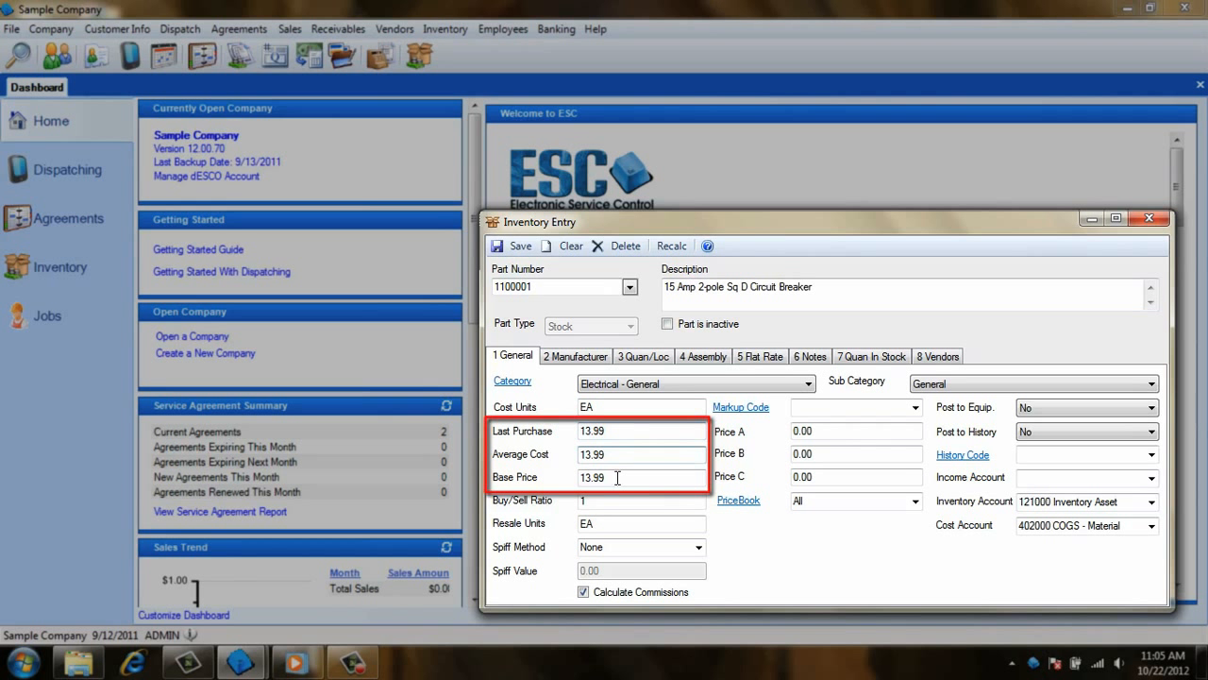
{"action": "left_click", "coordinate": [618, 478]}
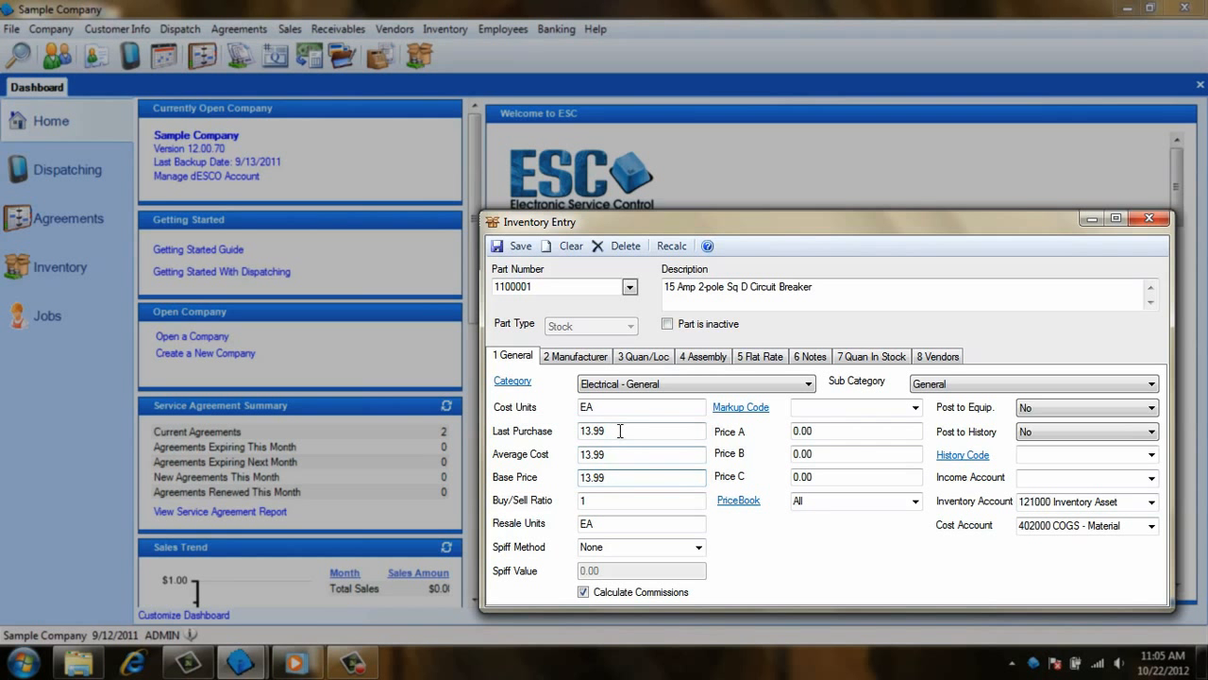
{"action": "left_click_drag", "start_coordinate": [617, 429], "coordinate": [545, 426]}
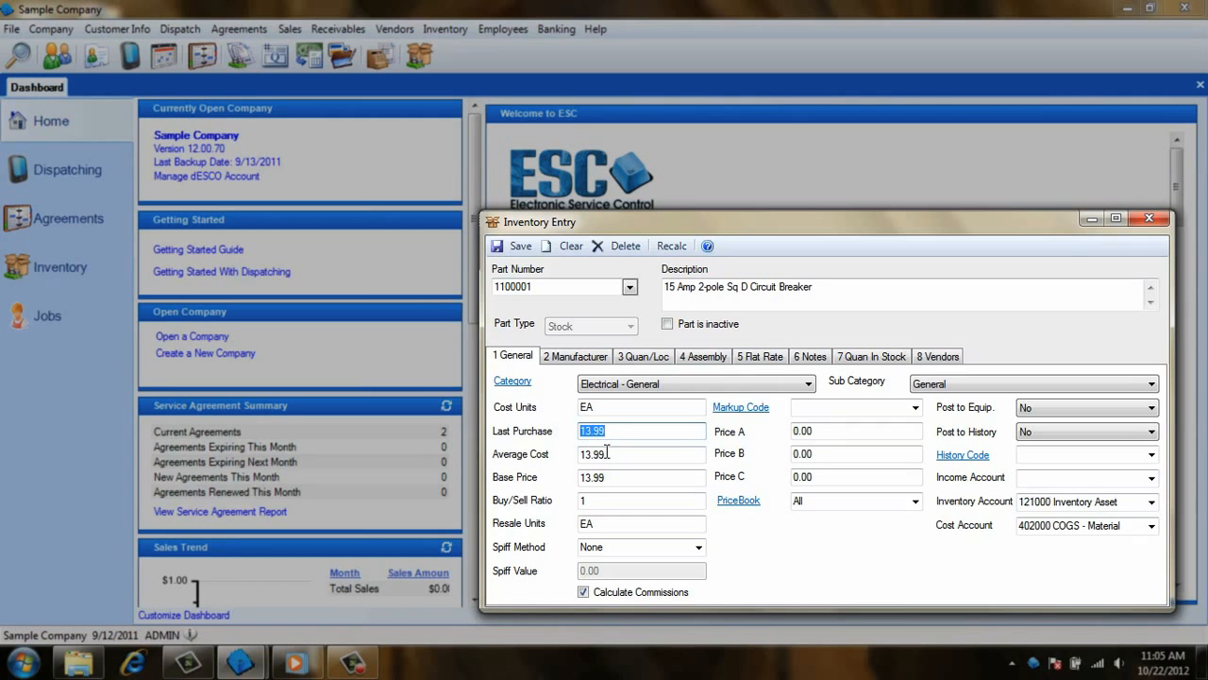
{"action": "left_click_drag", "start_coordinate": [611, 454], "coordinate": [569, 454]}
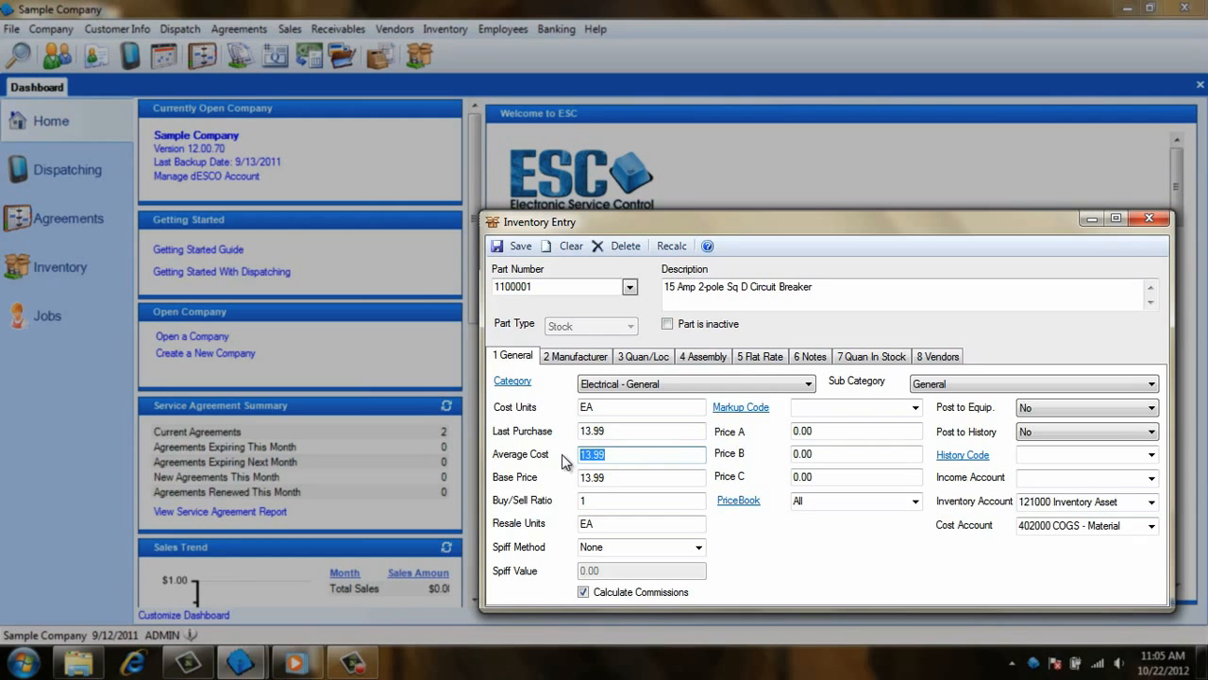
{"action": "left_click_drag", "start_coordinate": [612, 478], "coordinate": [566, 470]}
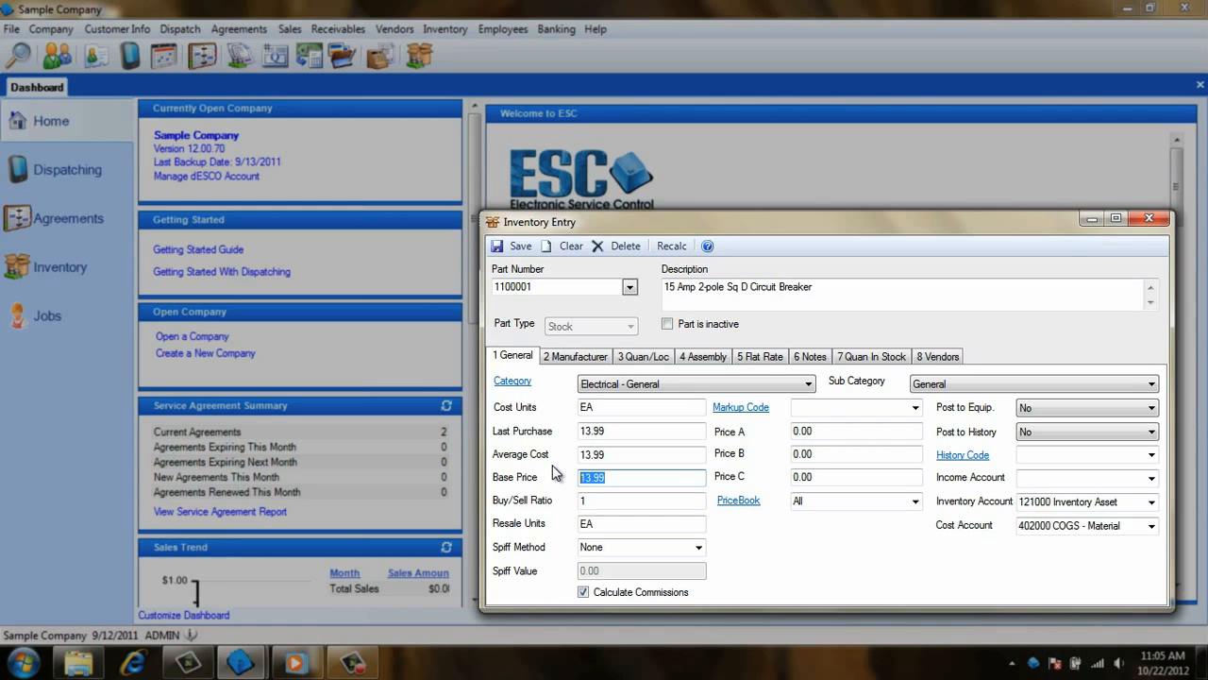
Try a Buy/Sell Ratio of 30 for the circuit breaker and set it back to 1.
{"action": "left_click", "coordinate": [608, 502]}
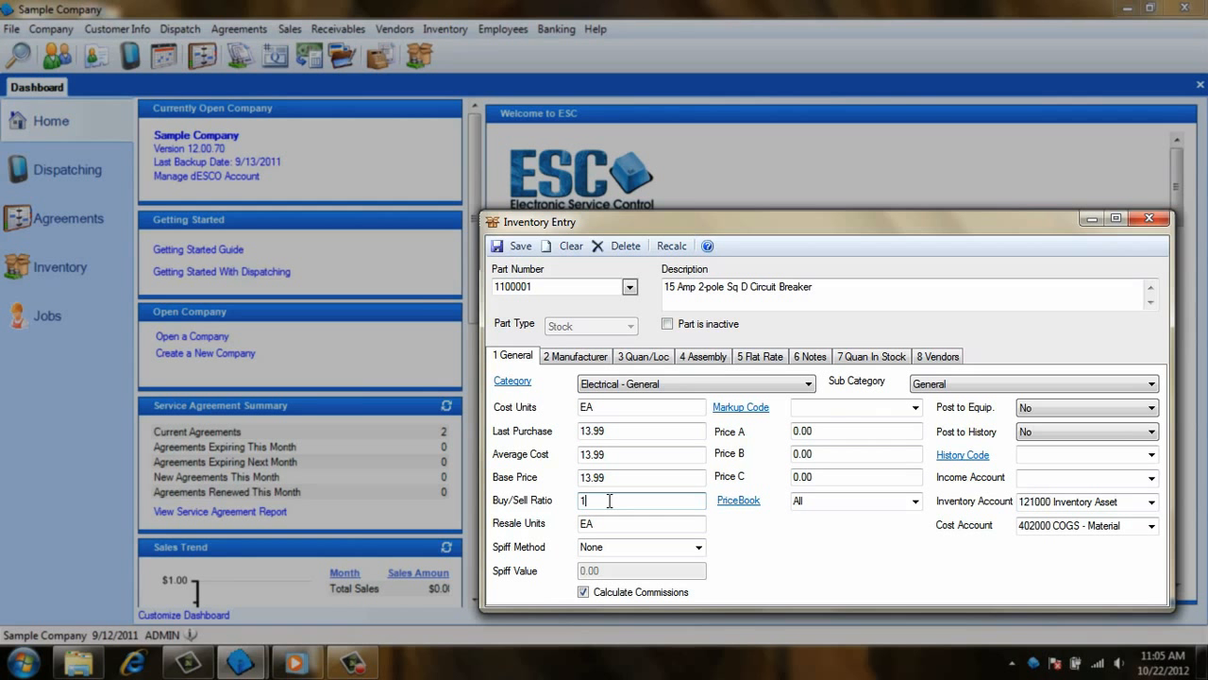
{"action": "key", "text": "BackSpace"}
{"action": "type", "text": "30"}
{"action": "key", "text": "BackSpace"}
{"action": "key", "text": "BackSpace"}
{"action": "type", "text": "1"}
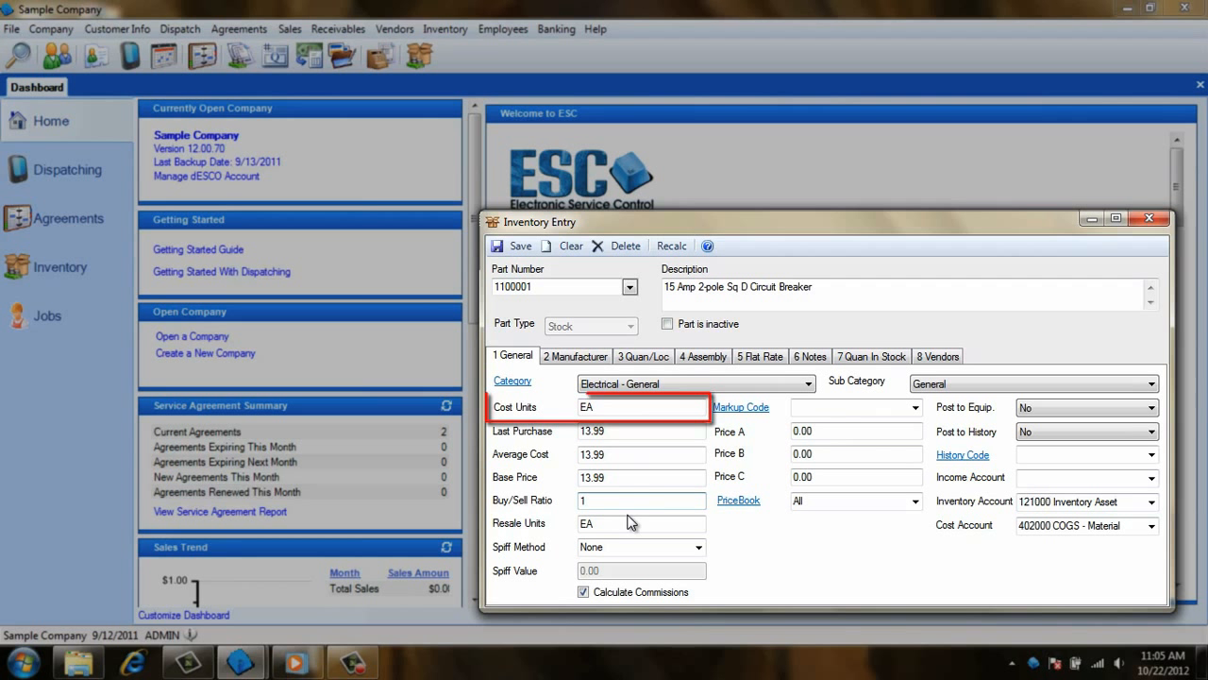
Compare the part's Cost Units with its Resale Units.
{"action": "left_click", "coordinate": [623, 414]}
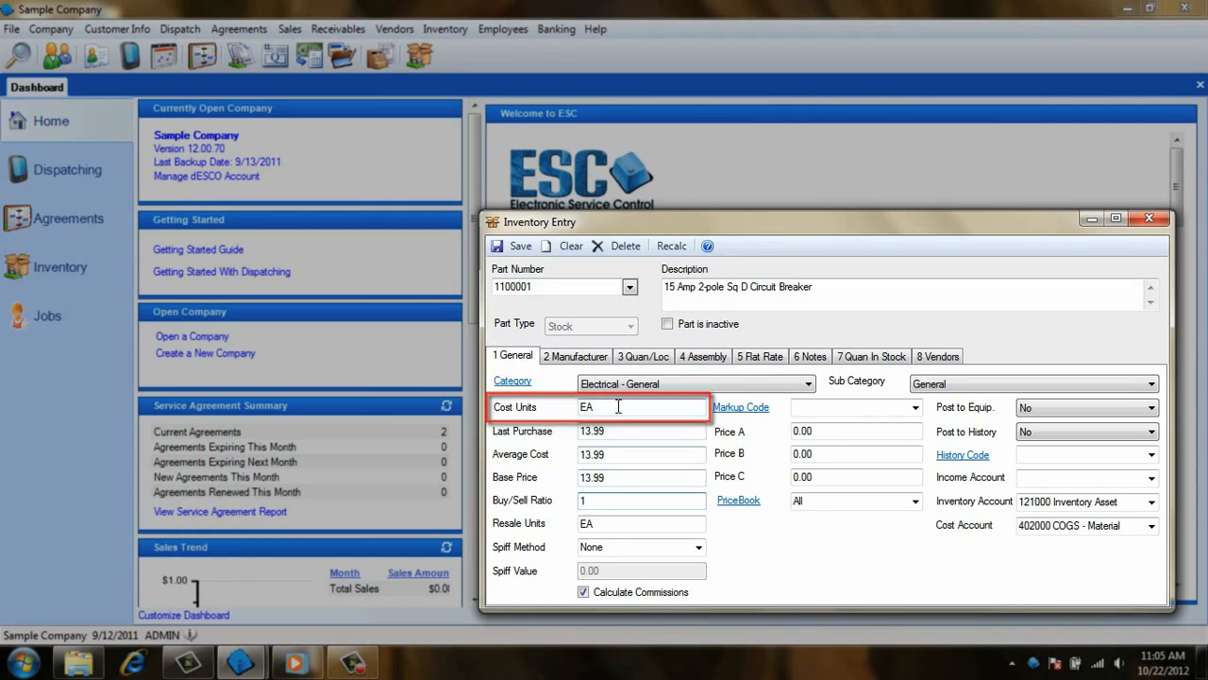
{"action": "left_click", "coordinate": [628, 525]}
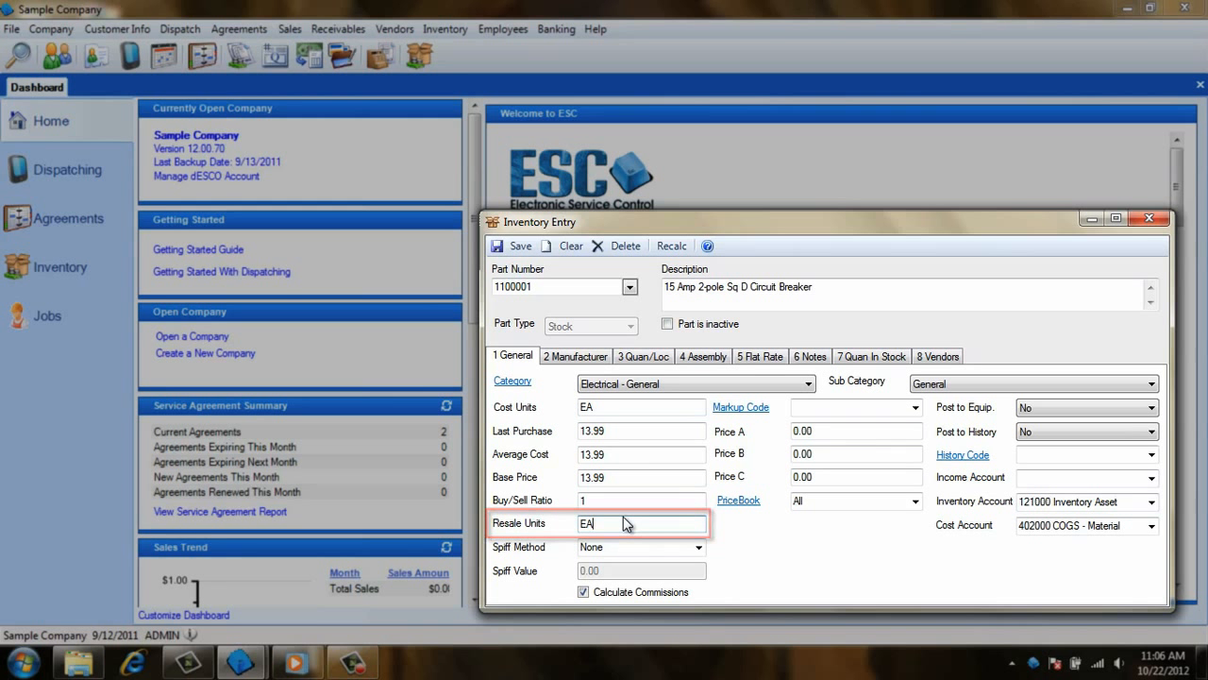
{"action": "left_click_drag", "start_coordinate": [611, 410], "coordinate": [569, 410]}
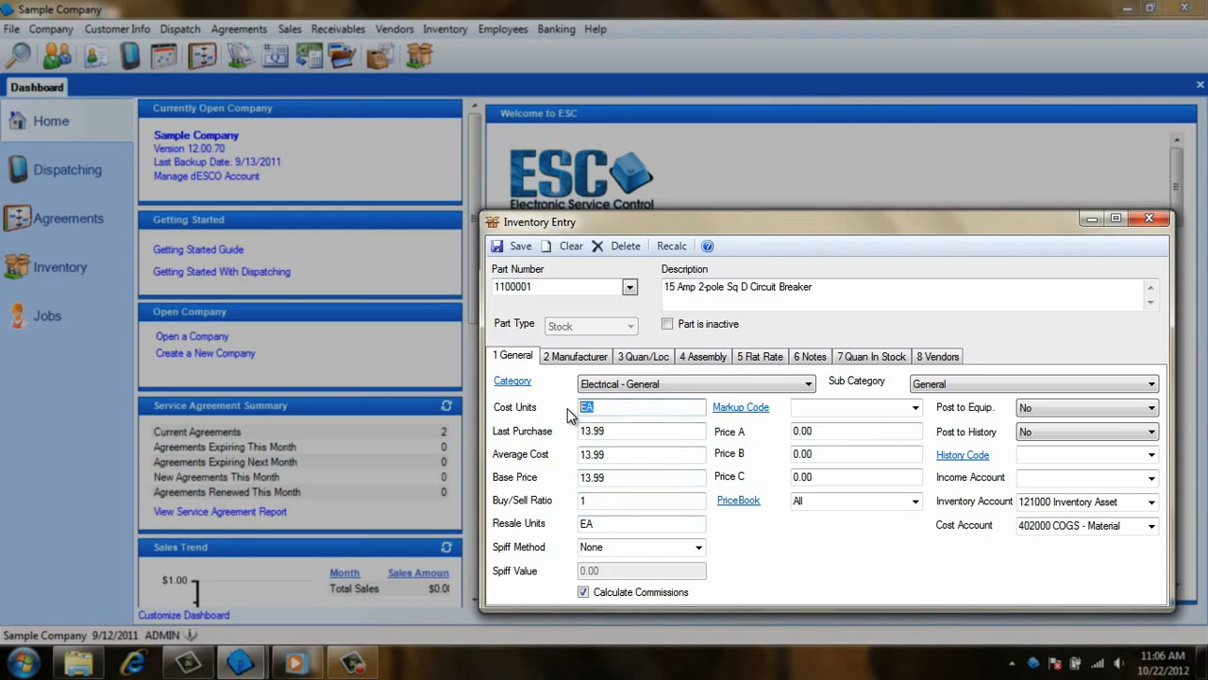
{"action": "left_click_drag", "start_coordinate": [609, 527], "coordinate": [567, 528]}
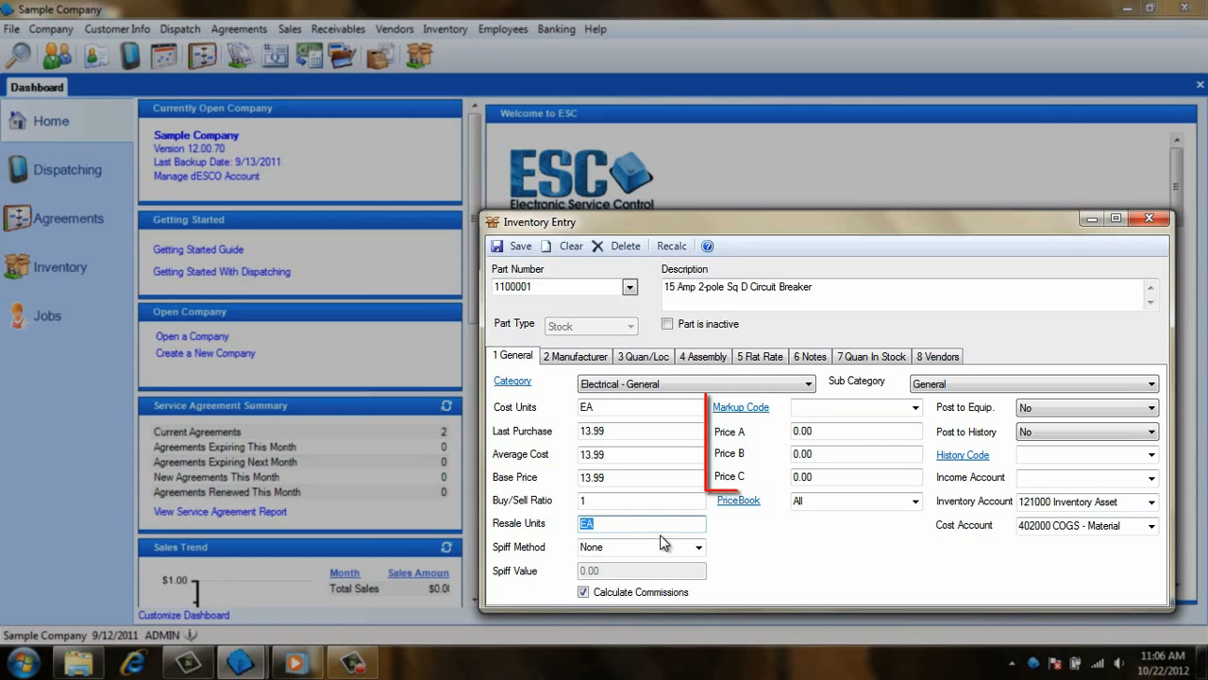
Review the part's Price A, Price B and Price C selling prices.
{"action": "left_click", "coordinate": [882, 431]}
{"action": "left_click", "coordinate": [863, 454]}
{"action": "left_click", "coordinate": [852, 478]}
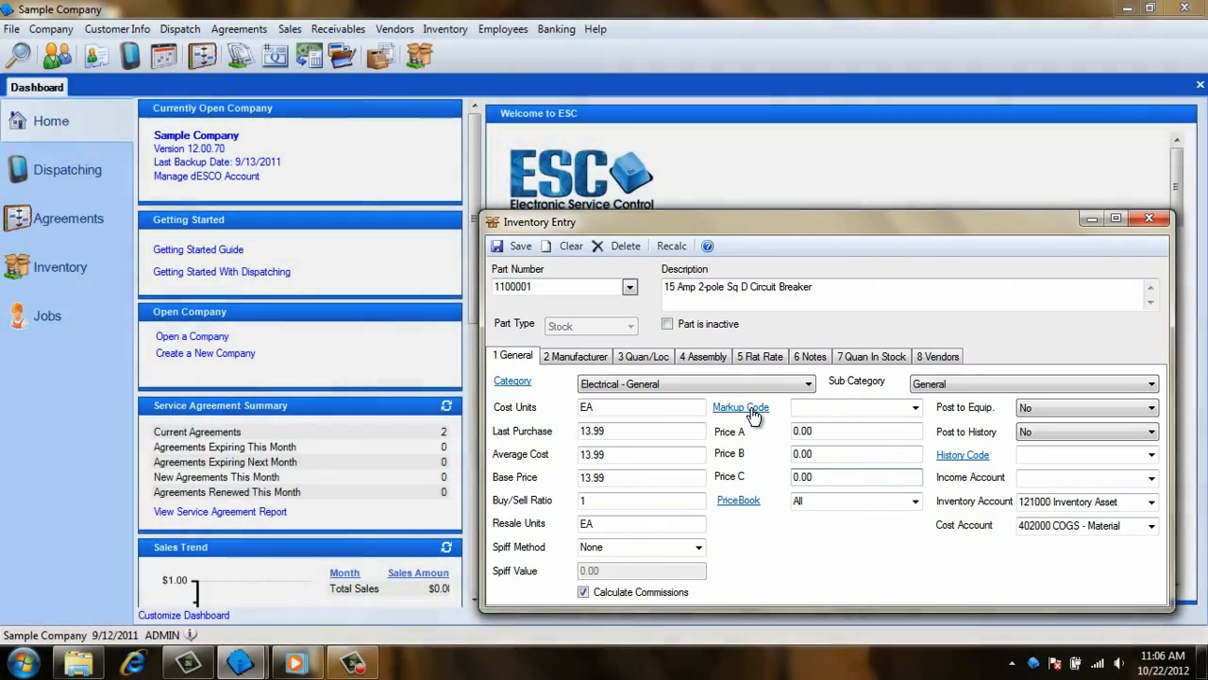
Start a new inventory markup code from the part's Markup Code setting and name it A.
{"action": "left_click", "coordinate": [753, 411]}
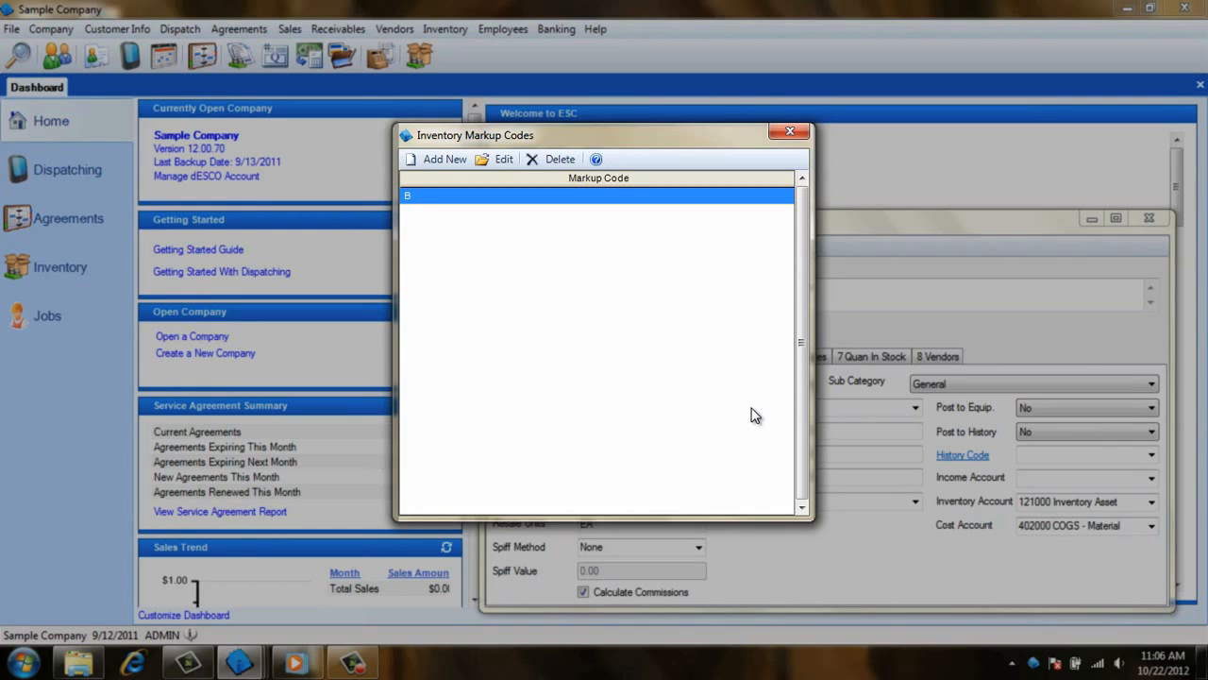
{"action": "left_click", "coordinate": [419, 159]}
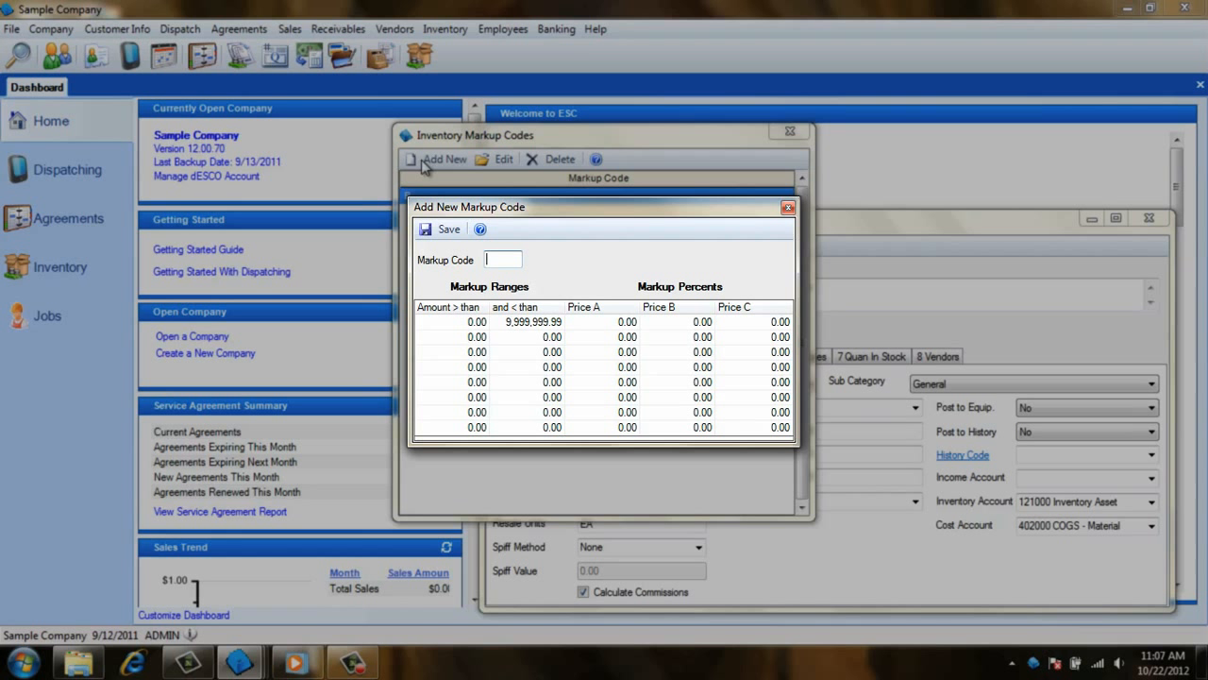
{"action": "type", "text": "A"}
Set the first markup range's upper limit to 10.00, with percents of 500 for Price A, 400 for Price B and 300 for Price C.
{"action": "left_click", "coordinate": [448, 329]}
{"action": "left_click", "coordinate": [525, 327]}
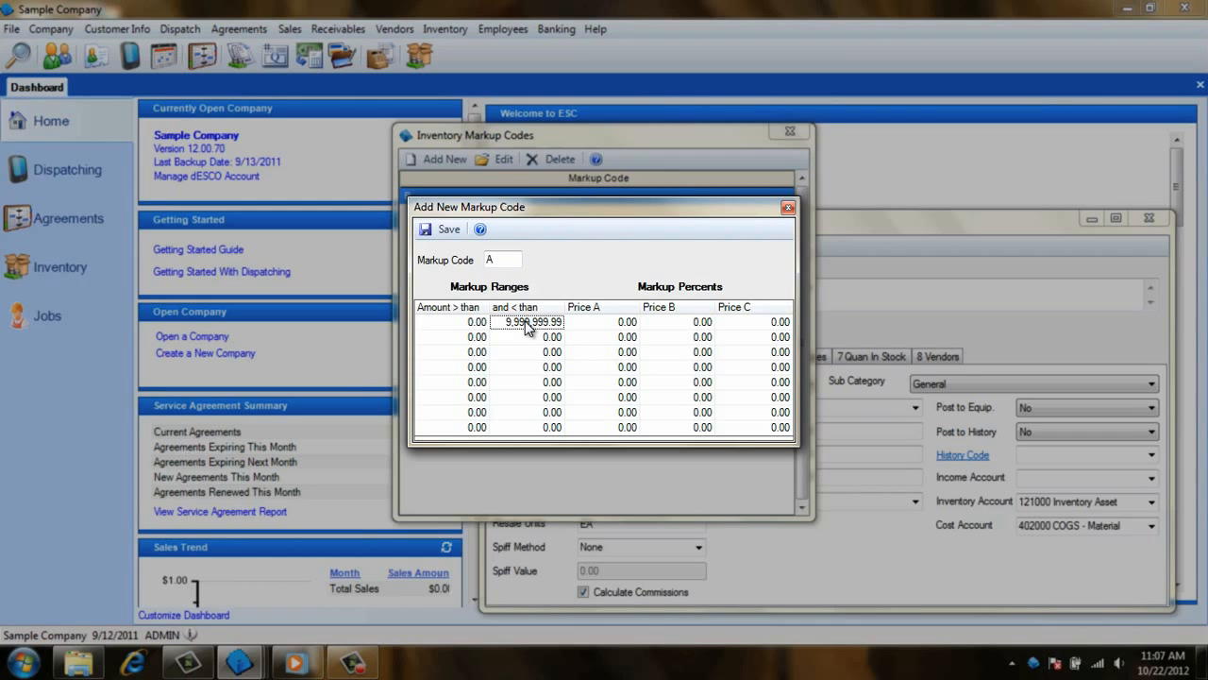
{"action": "type", "text": "10"}
{"action": "key", "text": "Tab"}
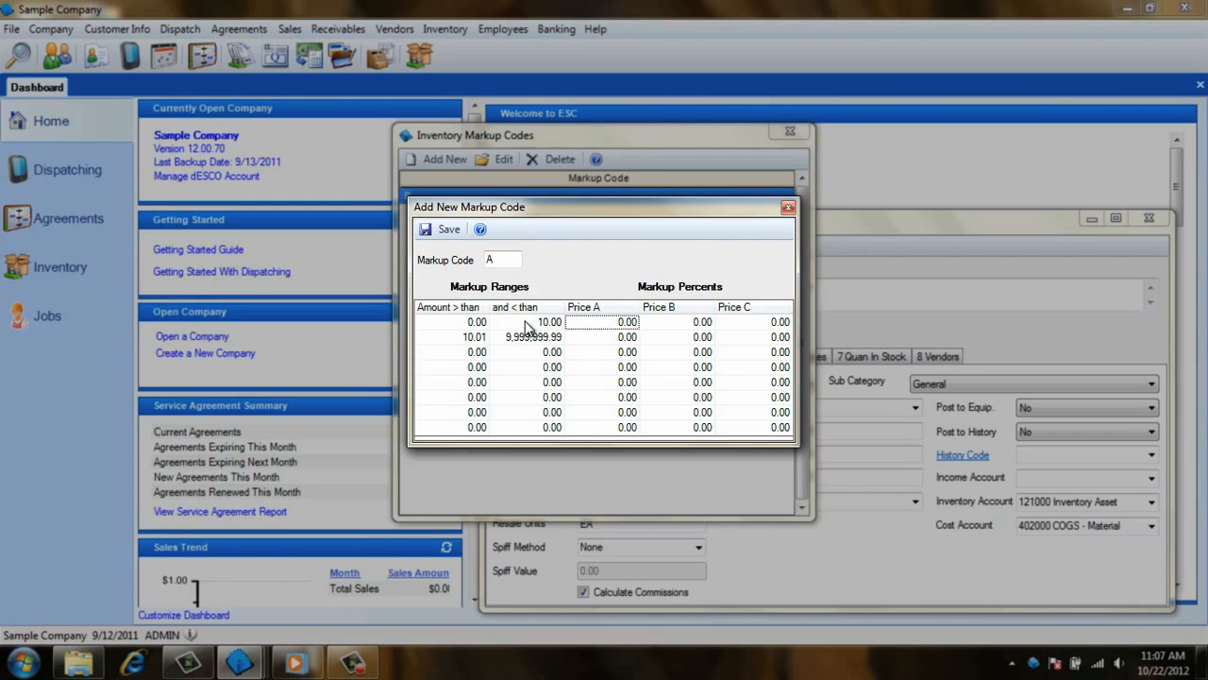
{"action": "type", "text": "500"}
{"action": "key", "text": "Tab"}
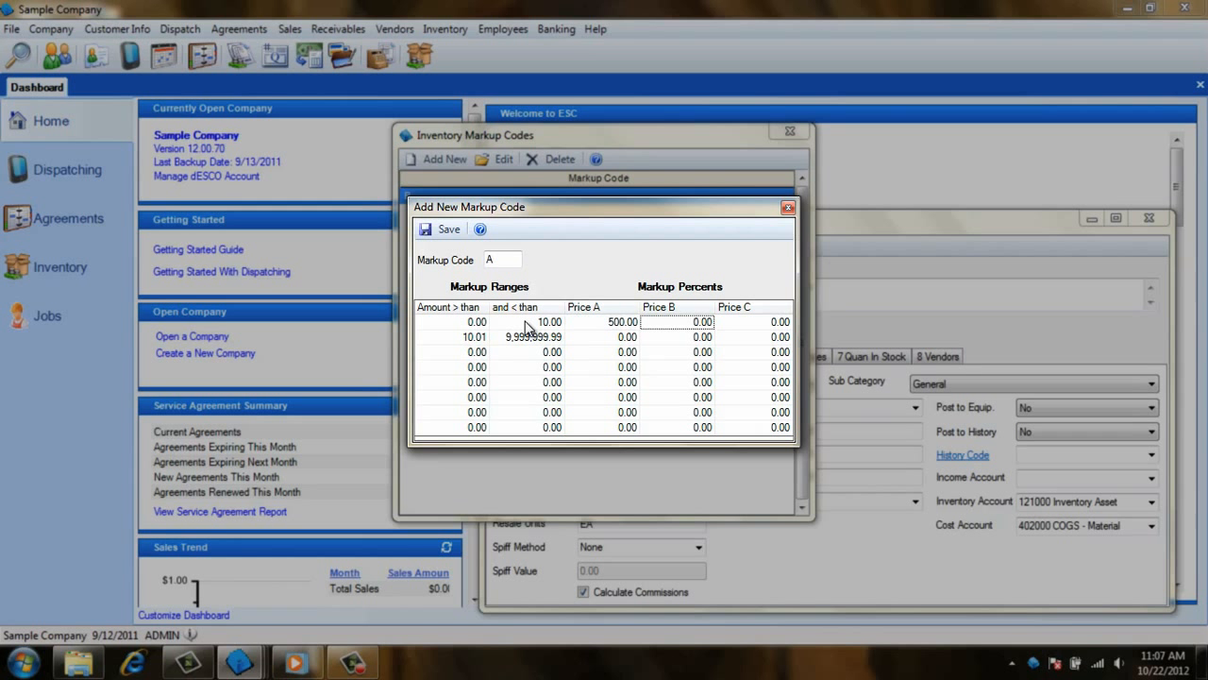
{"action": "type", "text": "400"}
{"action": "key", "text": "Tab"}
{"action": "type", "text": "300"}
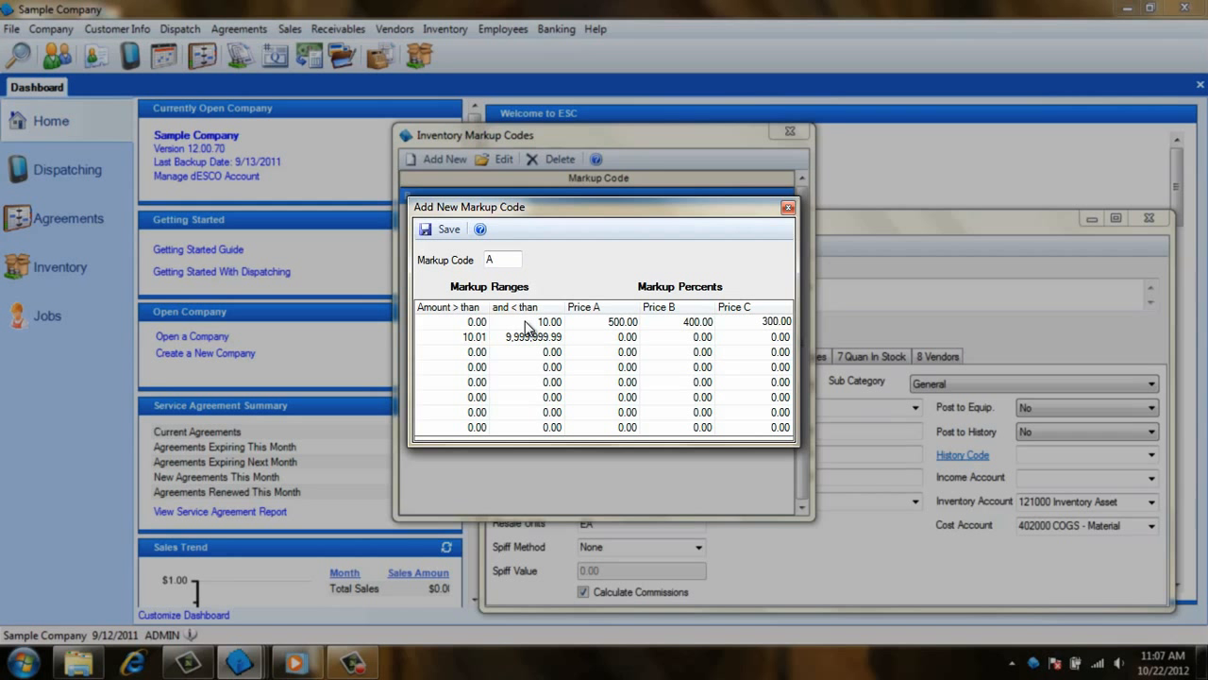
{"action": "key", "text": "Tab"}
Set the second markup range's upper limit to 100.00 with percents of 500, 300 and 200 for Prices A, B and C, and save the code.
{"action": "key", "text": "Tab"}
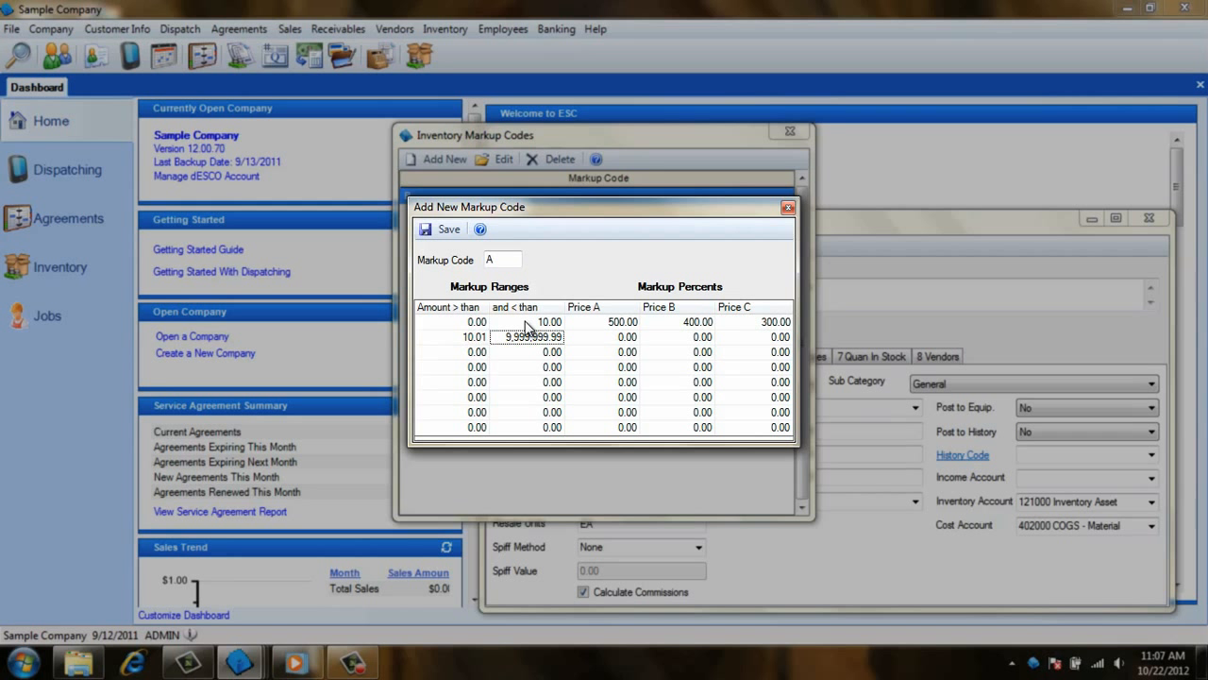
{"action": "type", "text": "100"}
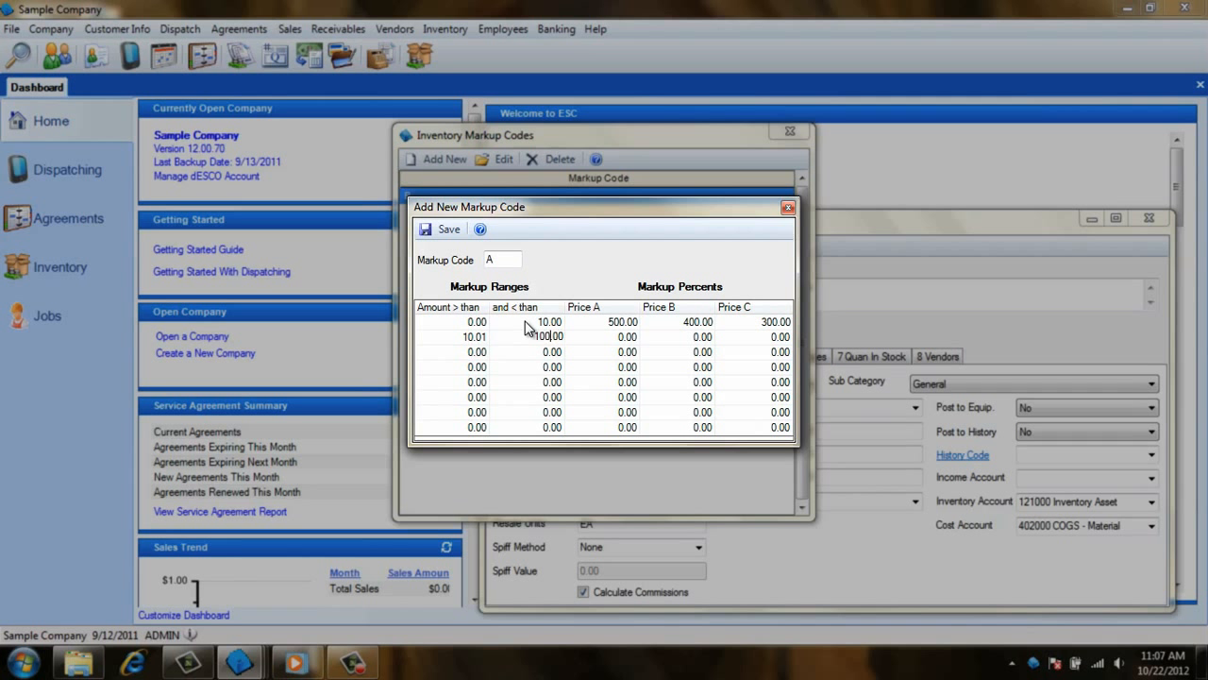
{"action": "key", "text": "Tab"}
{"action": "type", "text": "500"}
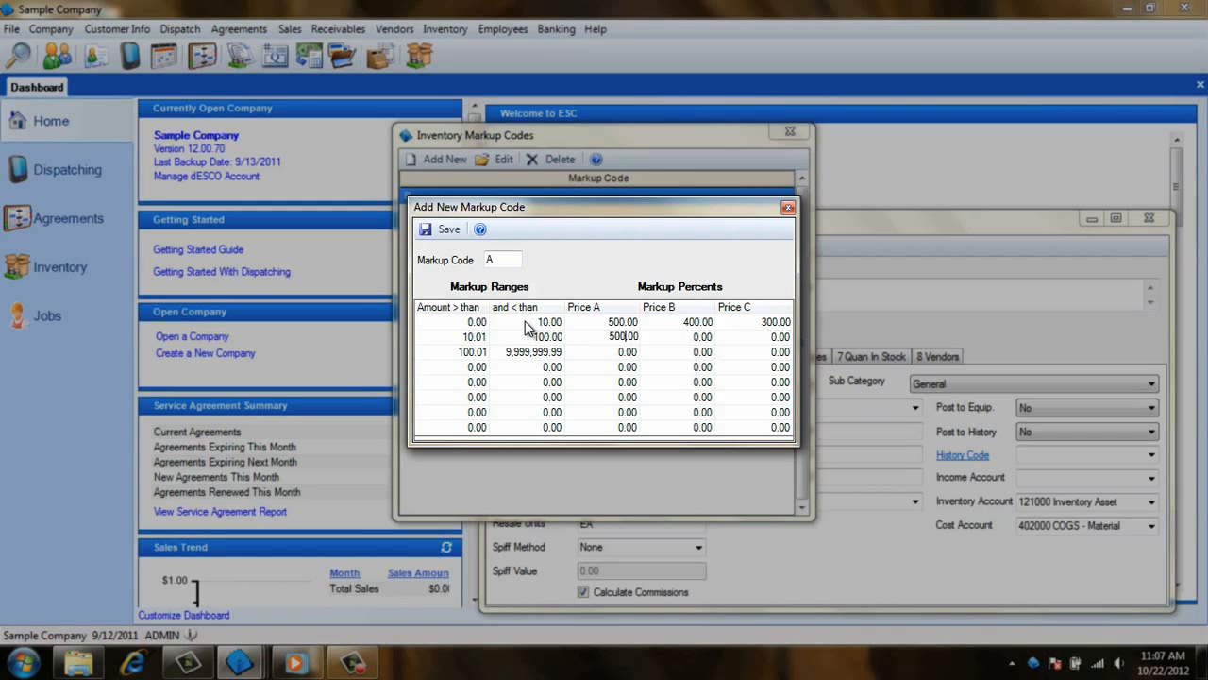
{"action": "key", "text": "Tab"}
{"action": "type", "text": "300"}
{"action": "key", "text": "Tab"}
{"action": "type", "text": "200"}
{"action": "key", "text": "Tab"}
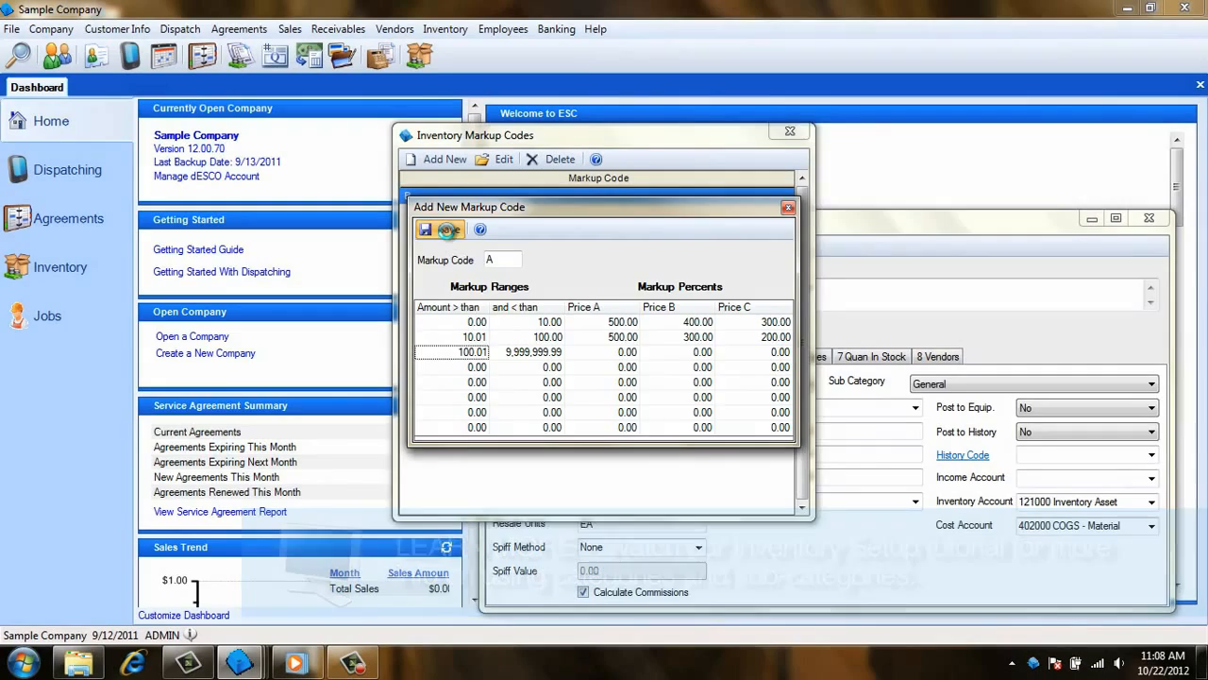
{"action": "left_click", "coordinate": [449, 234]}
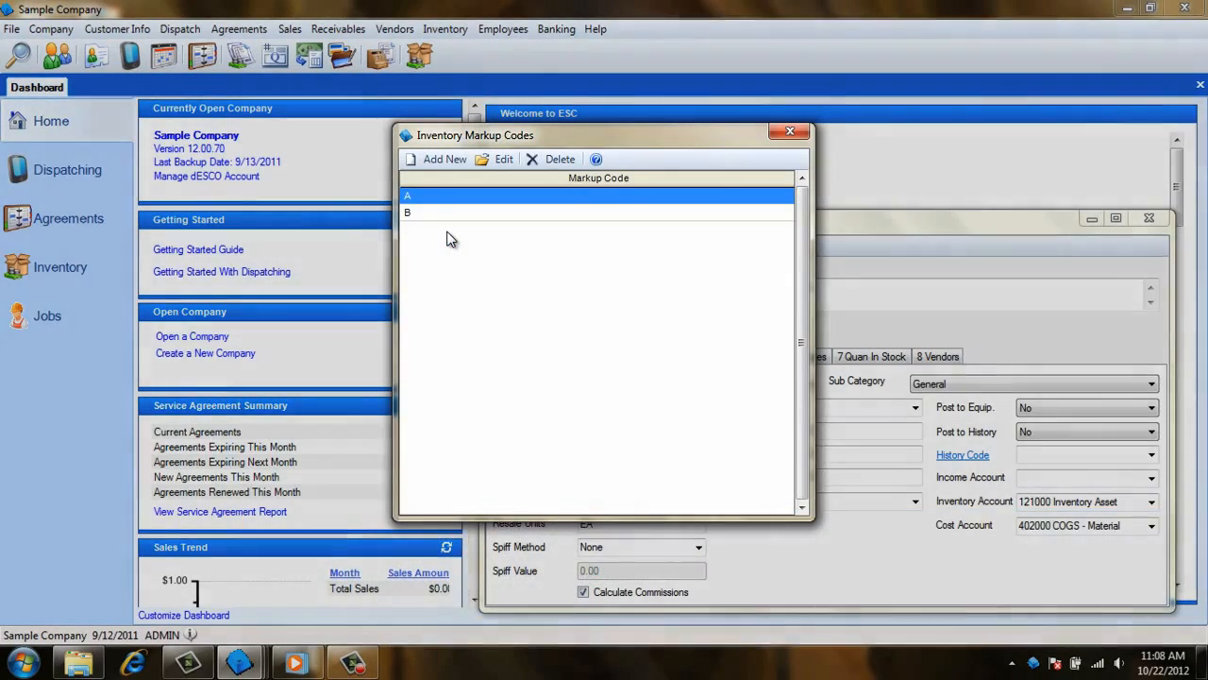
Close the markup codes list and assign markup code A to the circuit breaker part.
{"action": "left_click", "coordinate": [461, 215]}
{"action": "left_click", "coordinate": [461, 201]}
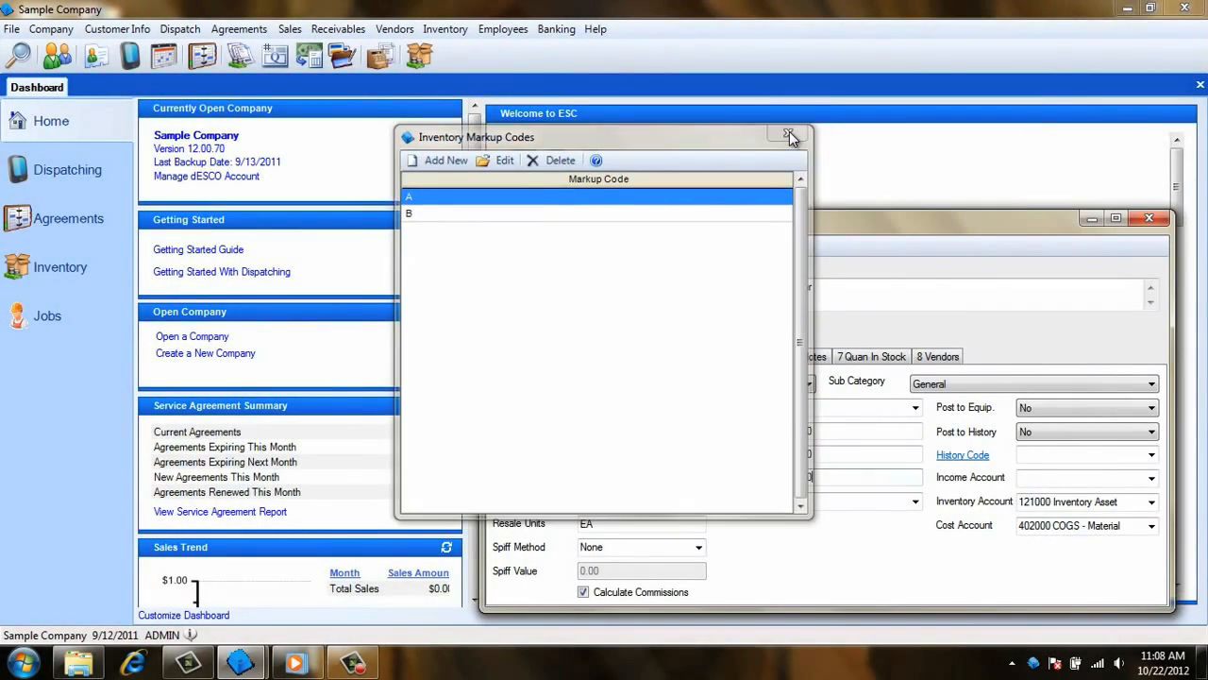
{"action": "left_click", "coordinate": [789, 132]}
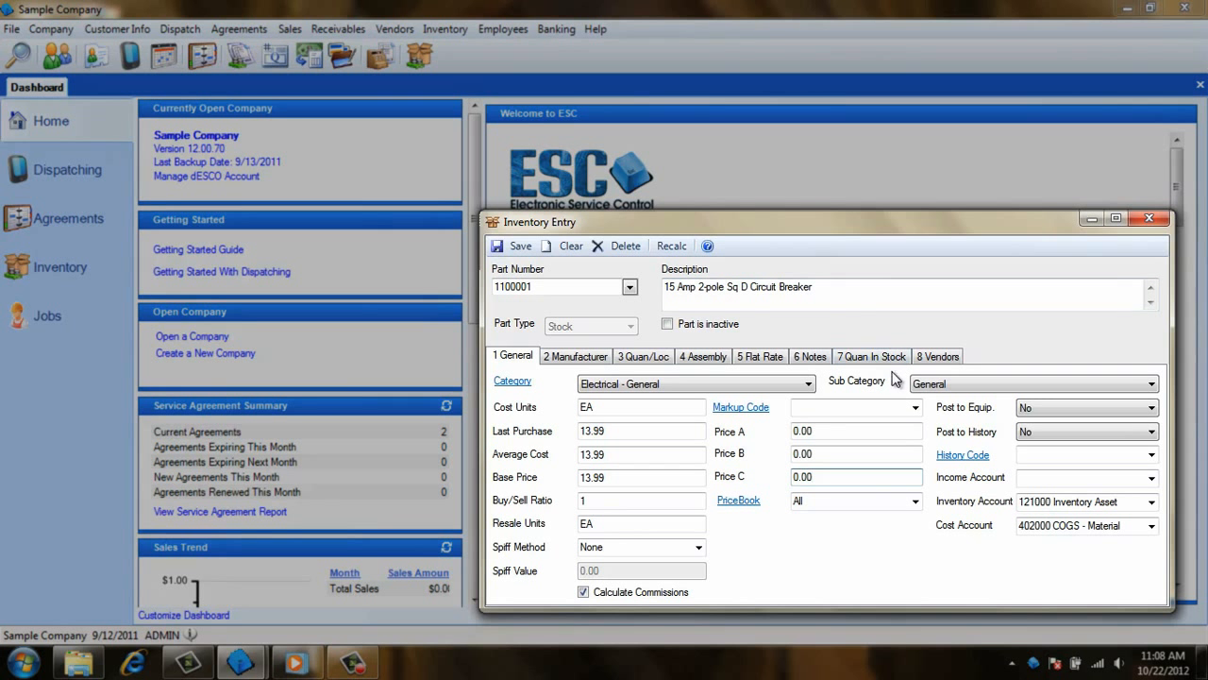
{"action": "left_click", "coordinate": [915, 407]}
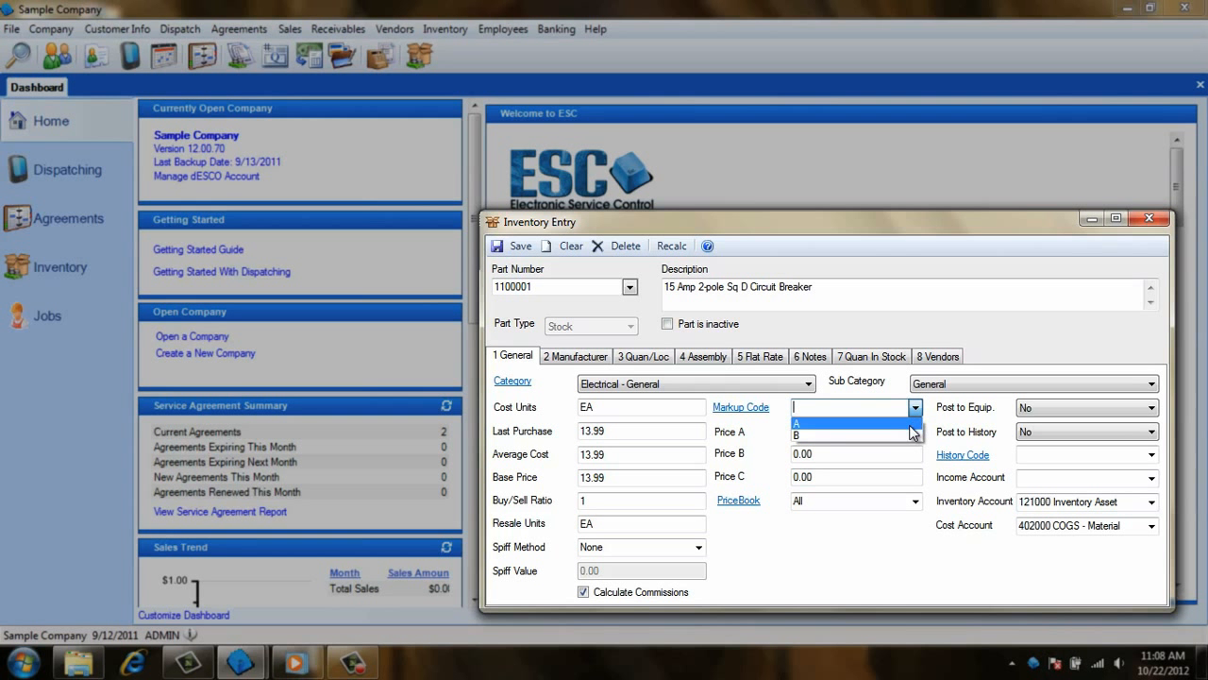
{"action": "left_click", "coordinate": [909, 424]}
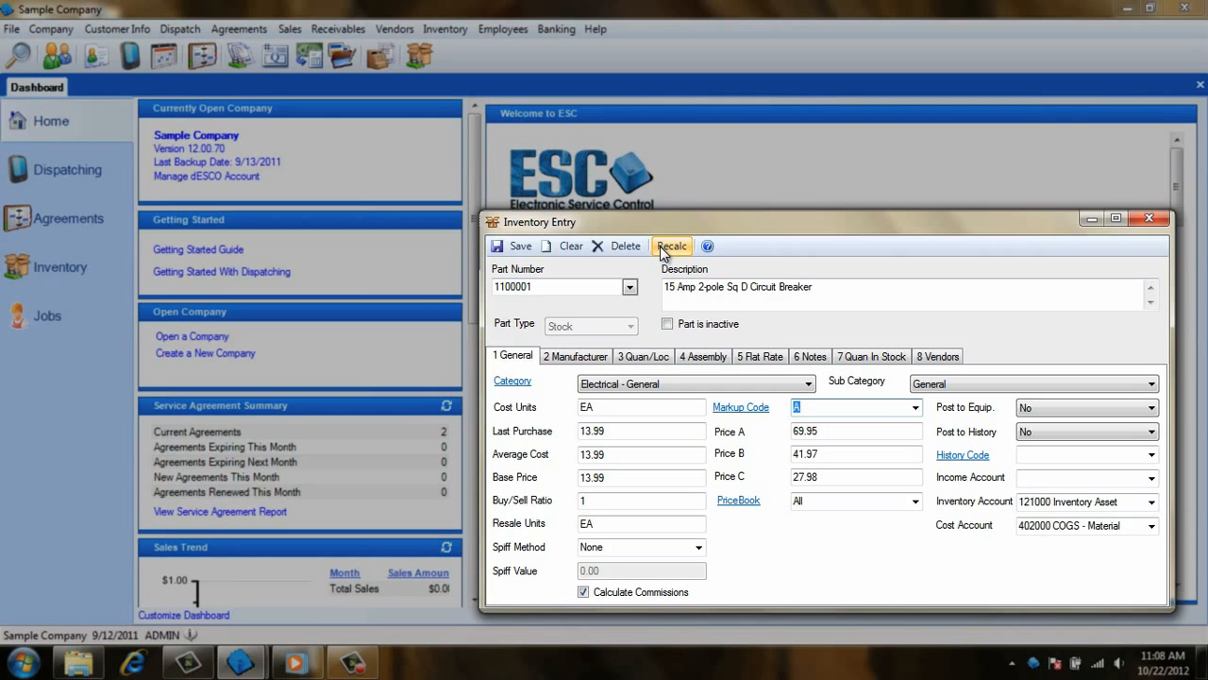
Set the part's Average Cost to 14.99, recalculate its selling prices and save the item.
{"action": "left_click_drag", "start_coordinate": [621, 455], "coordinate": [554, 450]}
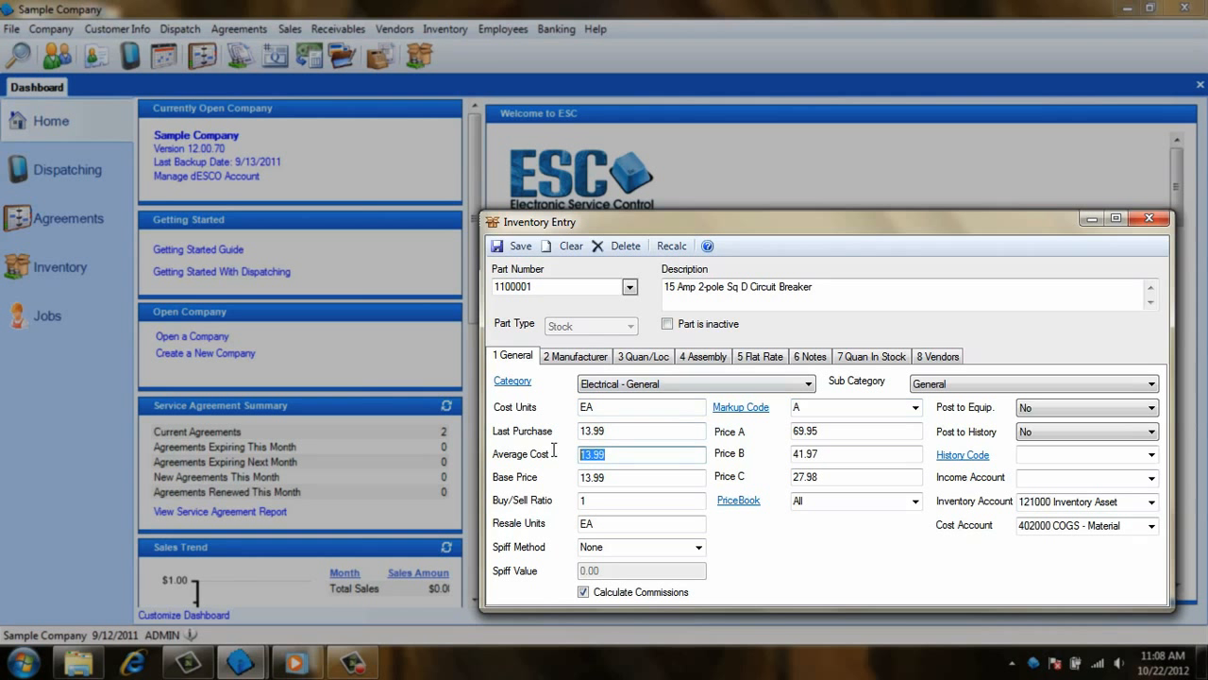
{"action": "type", "text": "14.99"}
{"action": "key", "text": "Tab"}
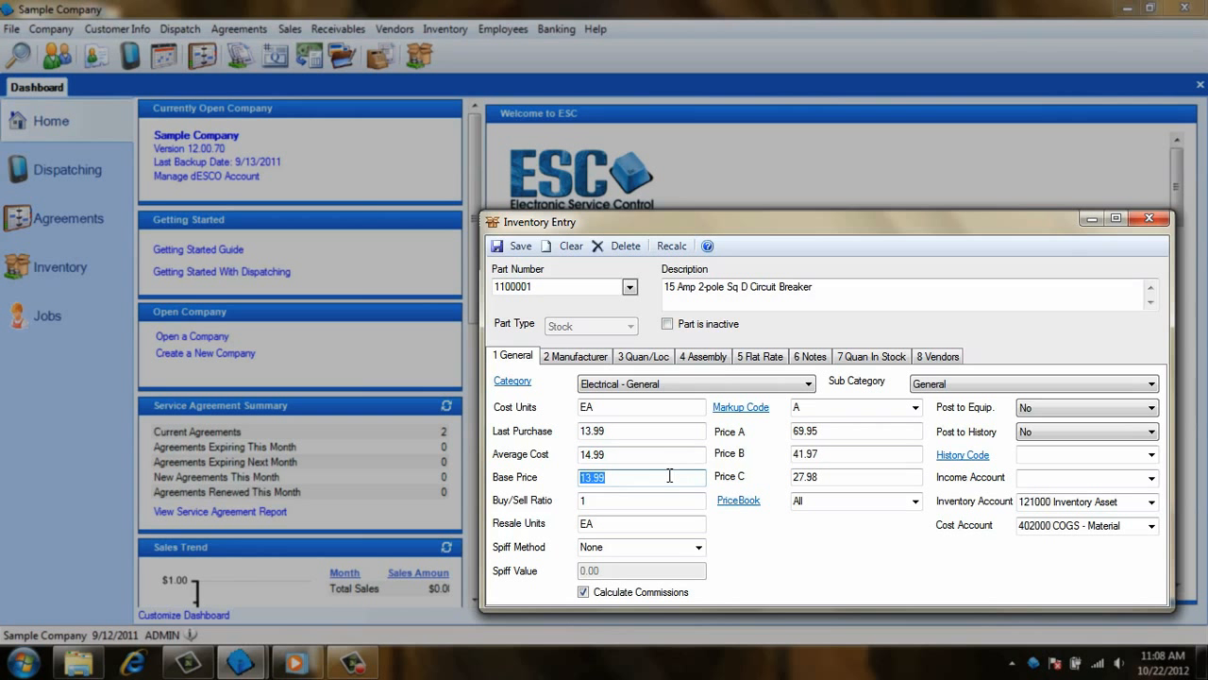
{"action": "left_click", "coordinate": [673, 247]}
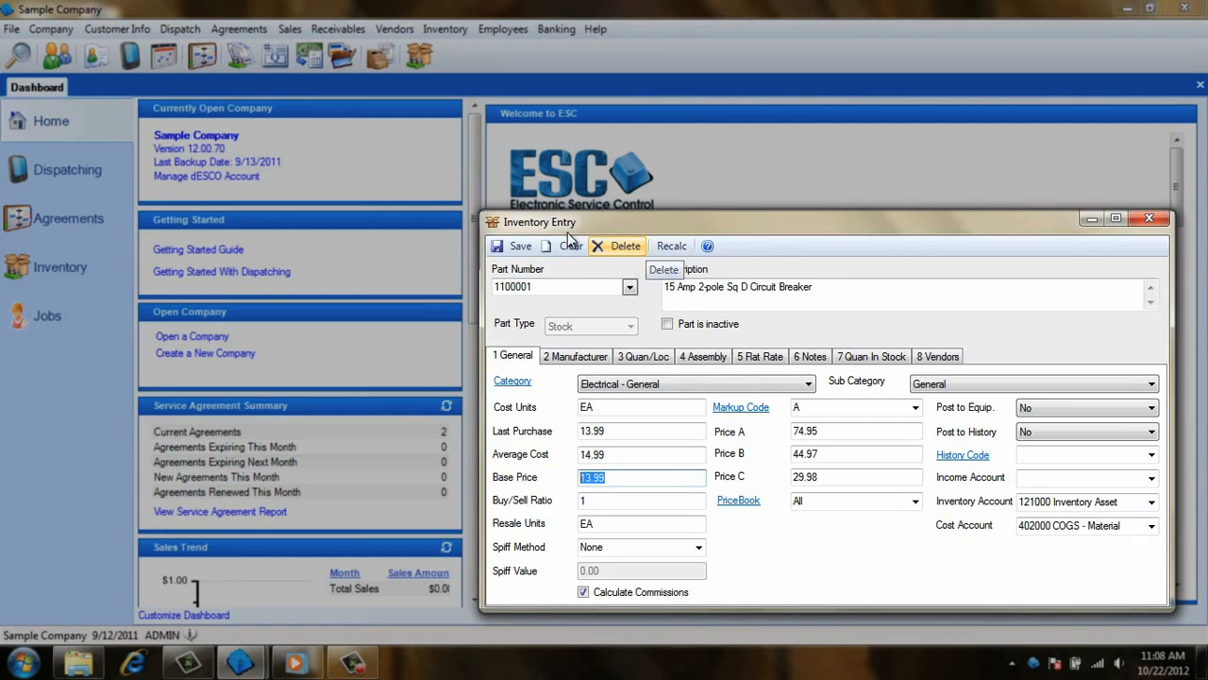
{"action": "left_click", "coordinate": [513, 247]}
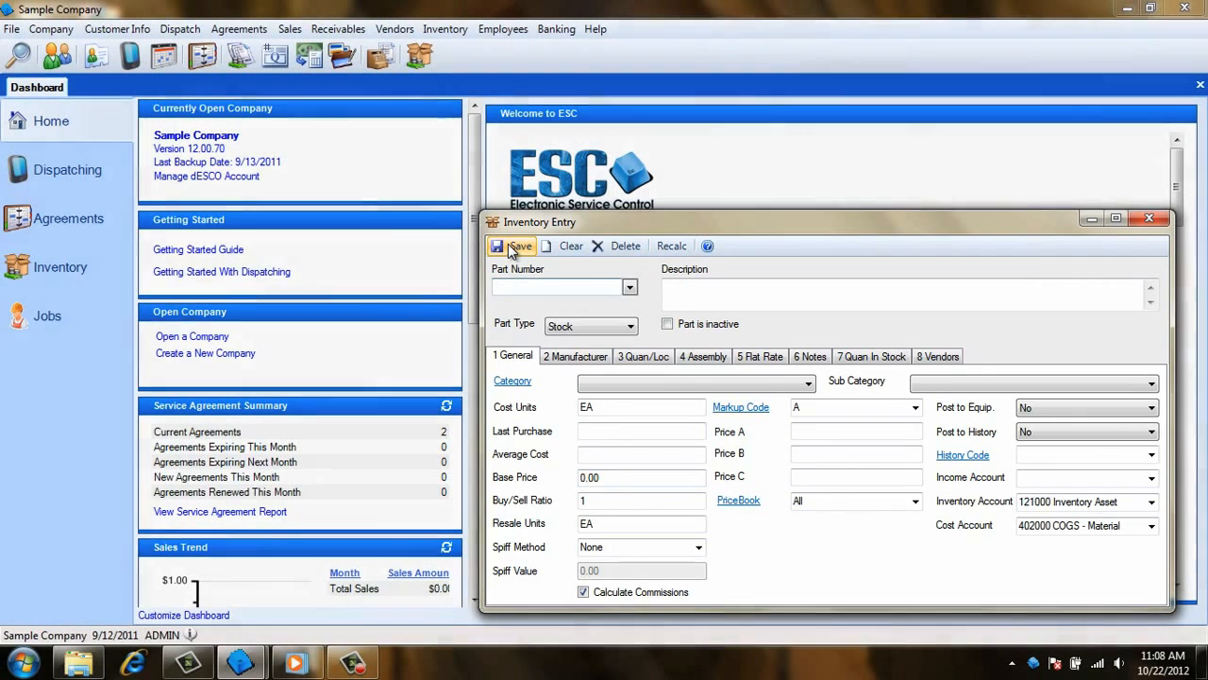
Open Update Inventory Pricing and examine its Category choices and Manufacturer filter.
{"action": "left_click", "coordinate": [445, 29]}
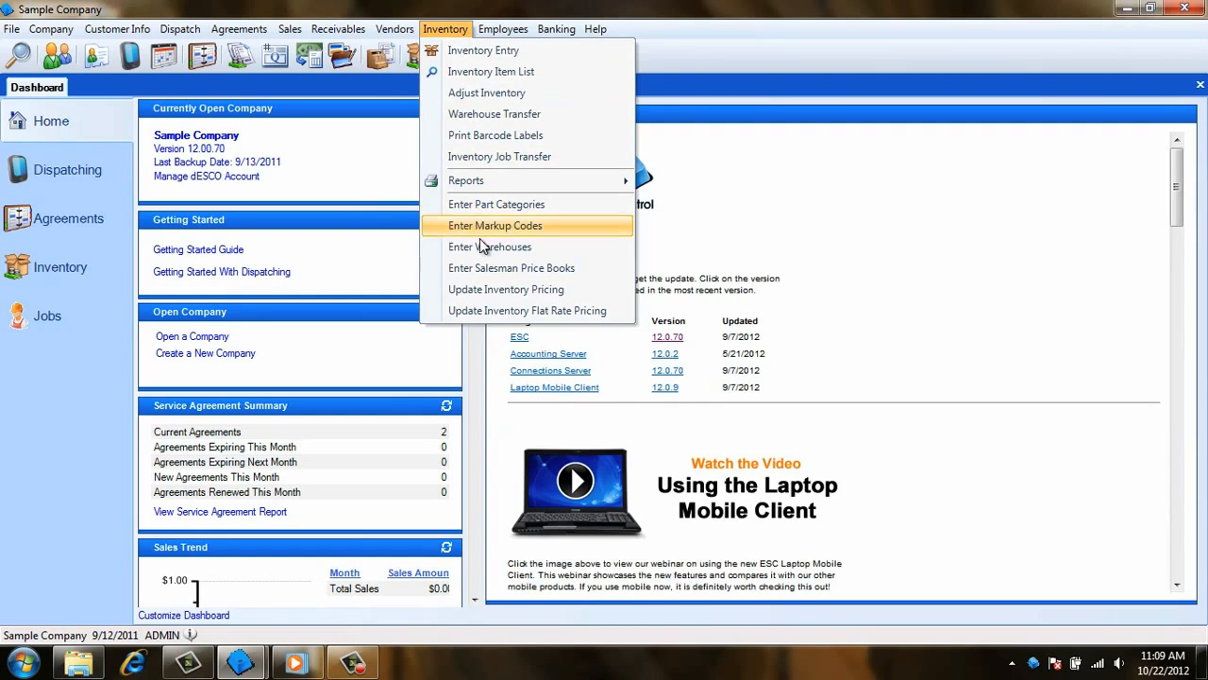
{"action": "left_click", "coordinate": [475, 289]}
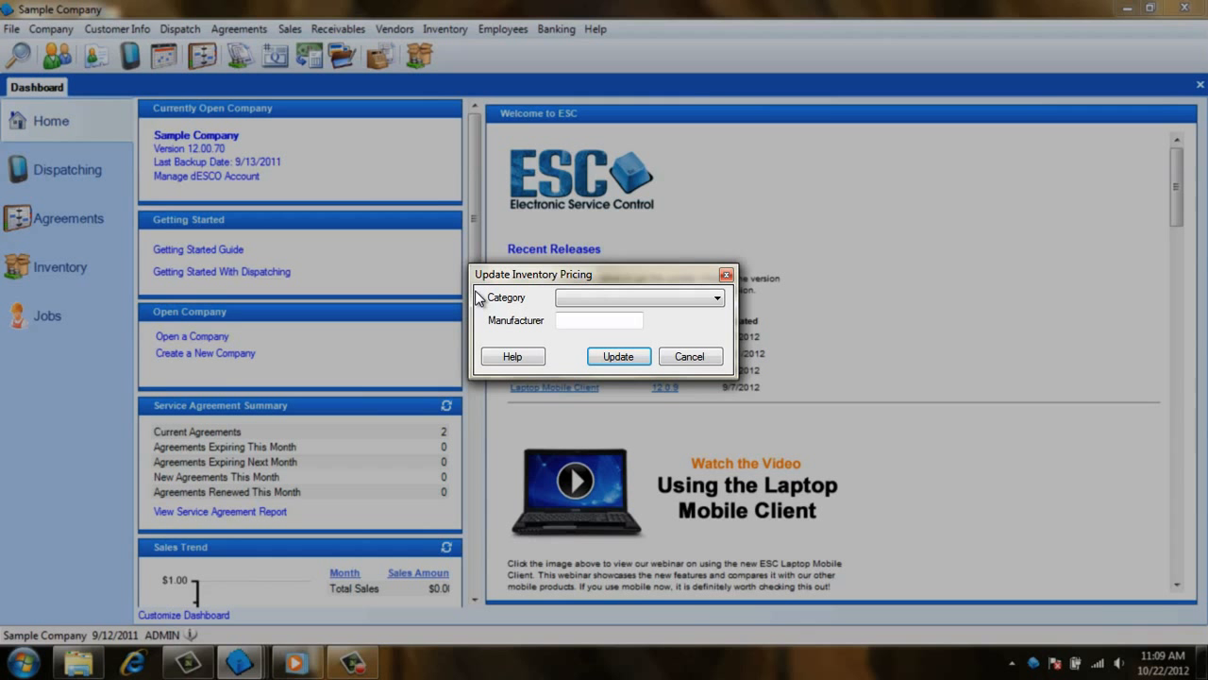
{"action": "left_click", "coordinate": [720, 298]}
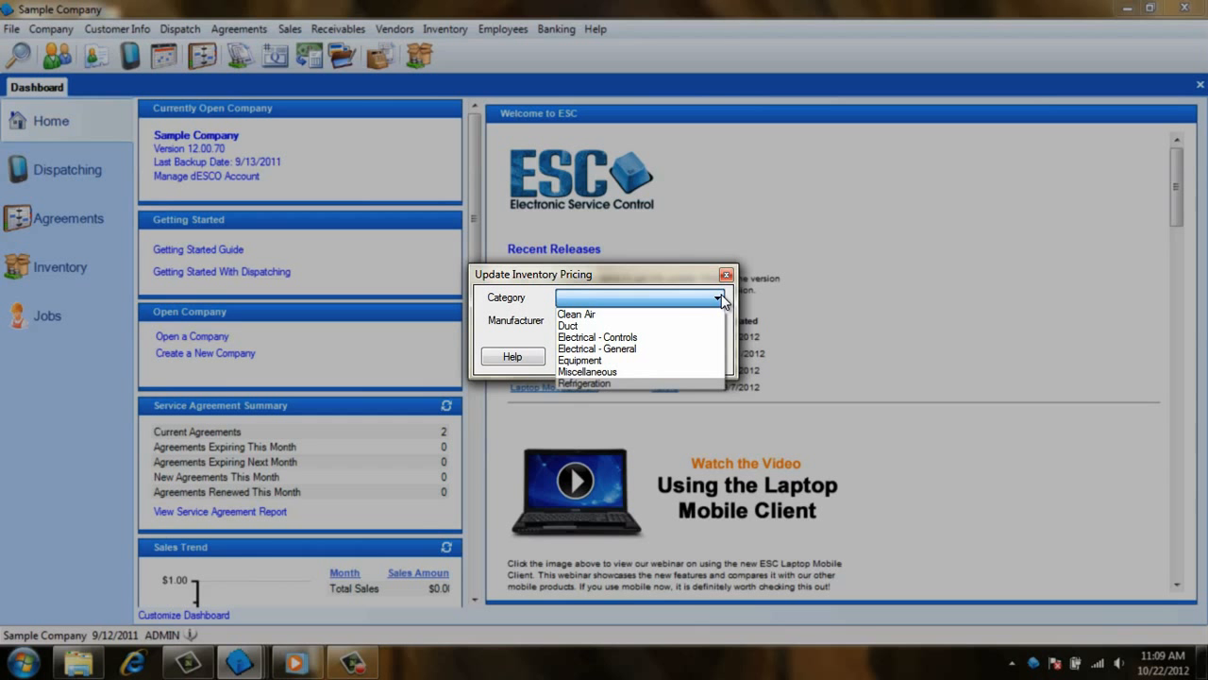
{"action": "left_click", "coordinate": [721, 299]}
{"action": "left_click", "coordinate": [585, 320]}
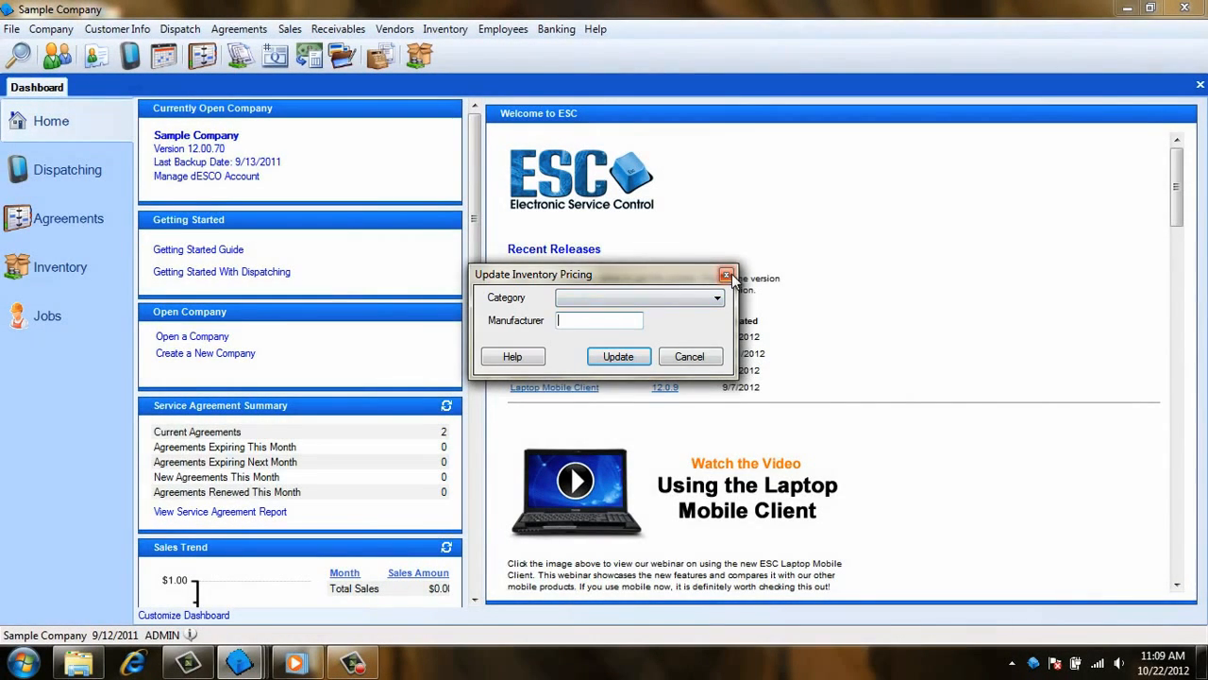
Close the pricing update without running it, then load part 1100001 in Inventory Entry with its PriceBook set to None.
{"action": "left_click", "coordinate": [727, 275]}
{"action": "left_click", "coordinate": [445, 28]}
{"action": "left_click", "coordinate": [467, 45]}
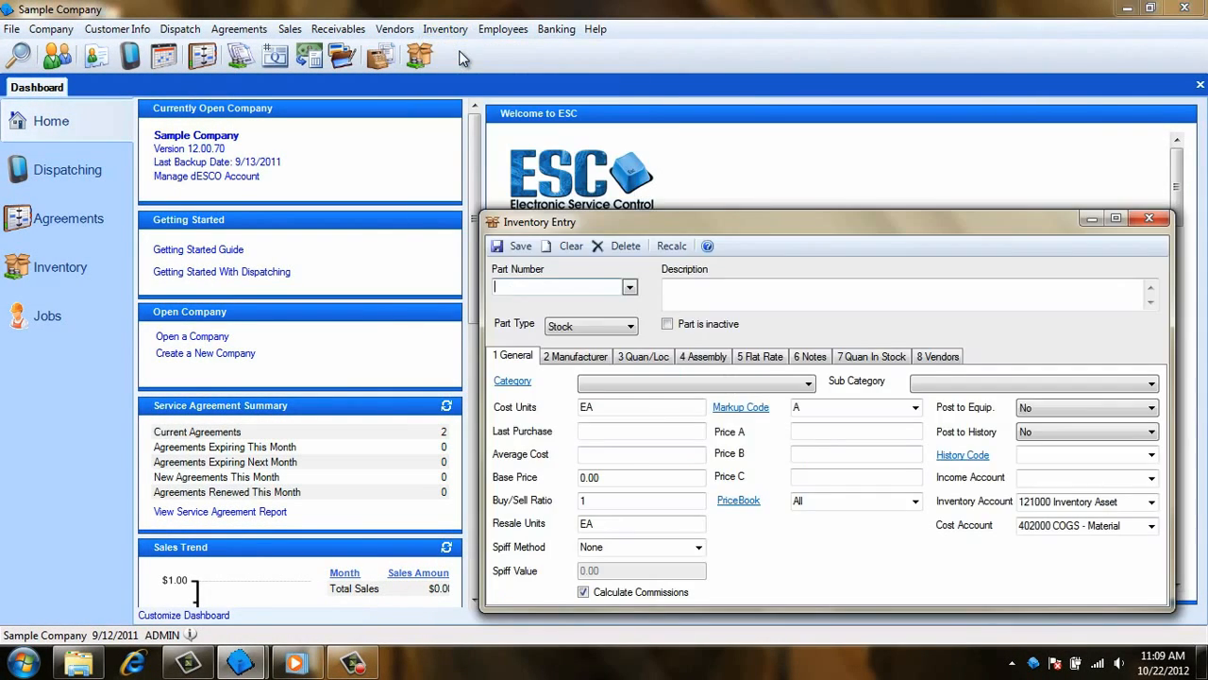
{"action": "type", "text": "1100001"}
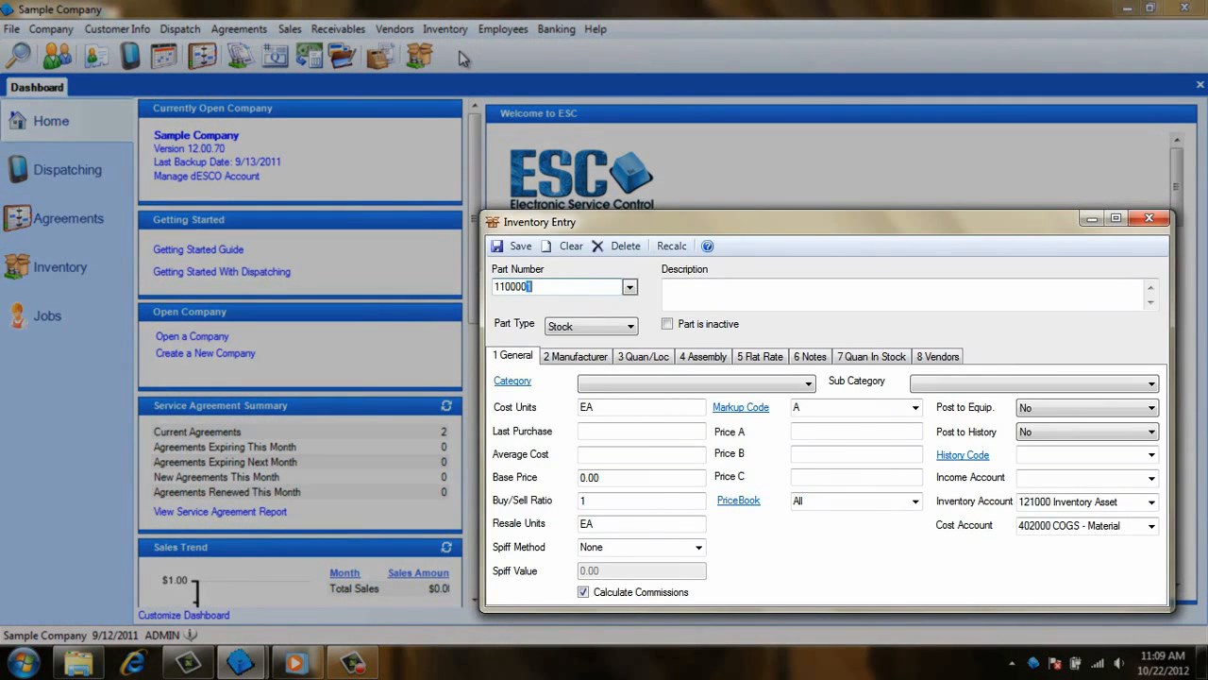
{"action": "key", "text": "Tab"}
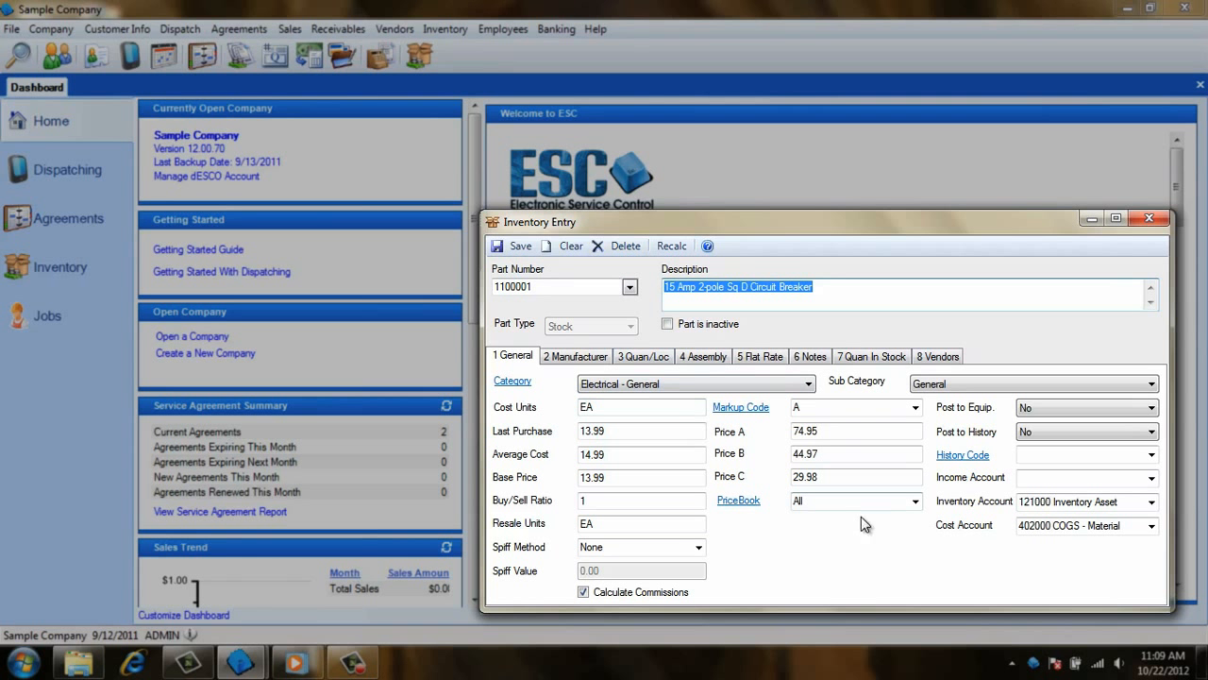
{"action": "left_click", "coordinate": [914, 502]}
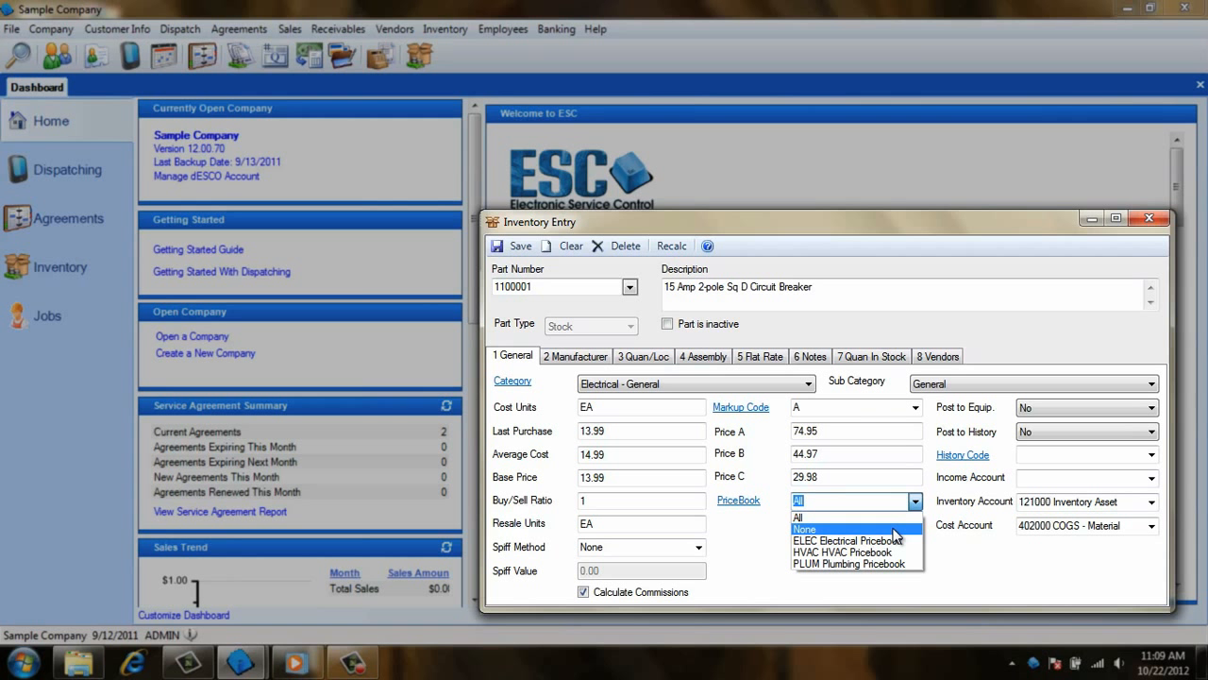
{"action": "left_click", "coordinate": [895, 535]}
{"action": "left_click", "coordinate": [352, 663]}
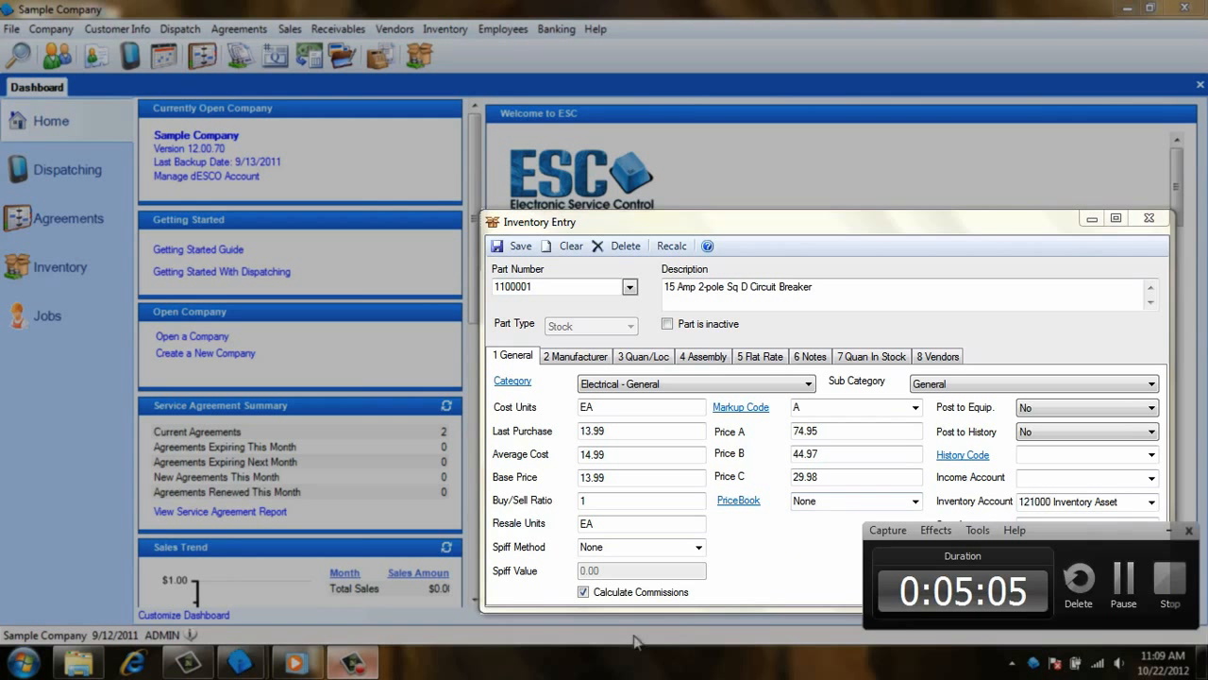
{"action": "left_click", "coordinate": [1168, 587]}
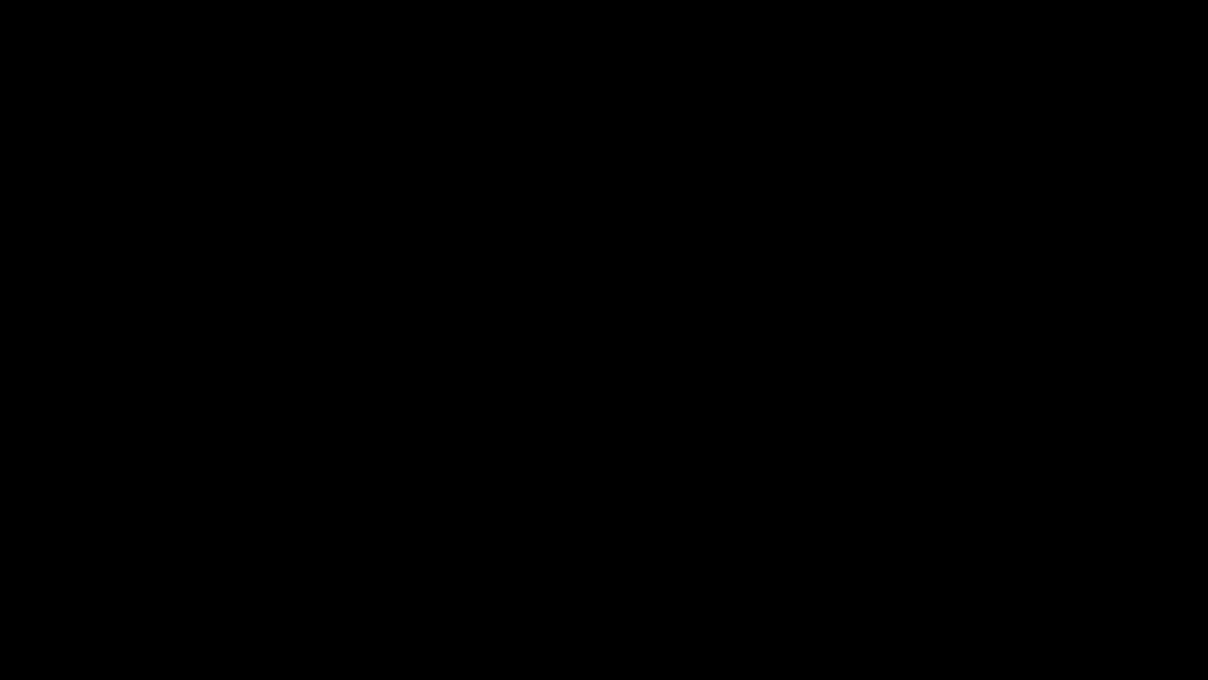